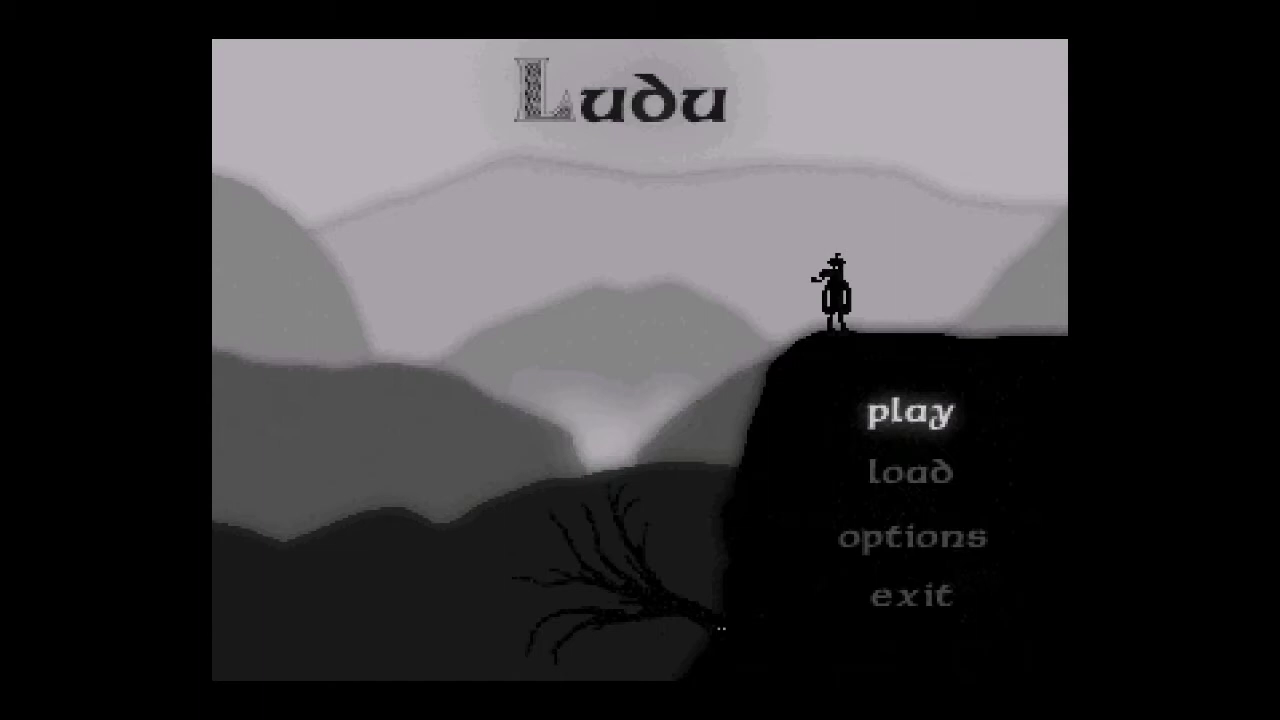
Step: Browse up and down through the Ludu title menu options
key(Down)
key(Up)
Step: Confirm 'play' and wait for the dark wooden room to load
key(Return)
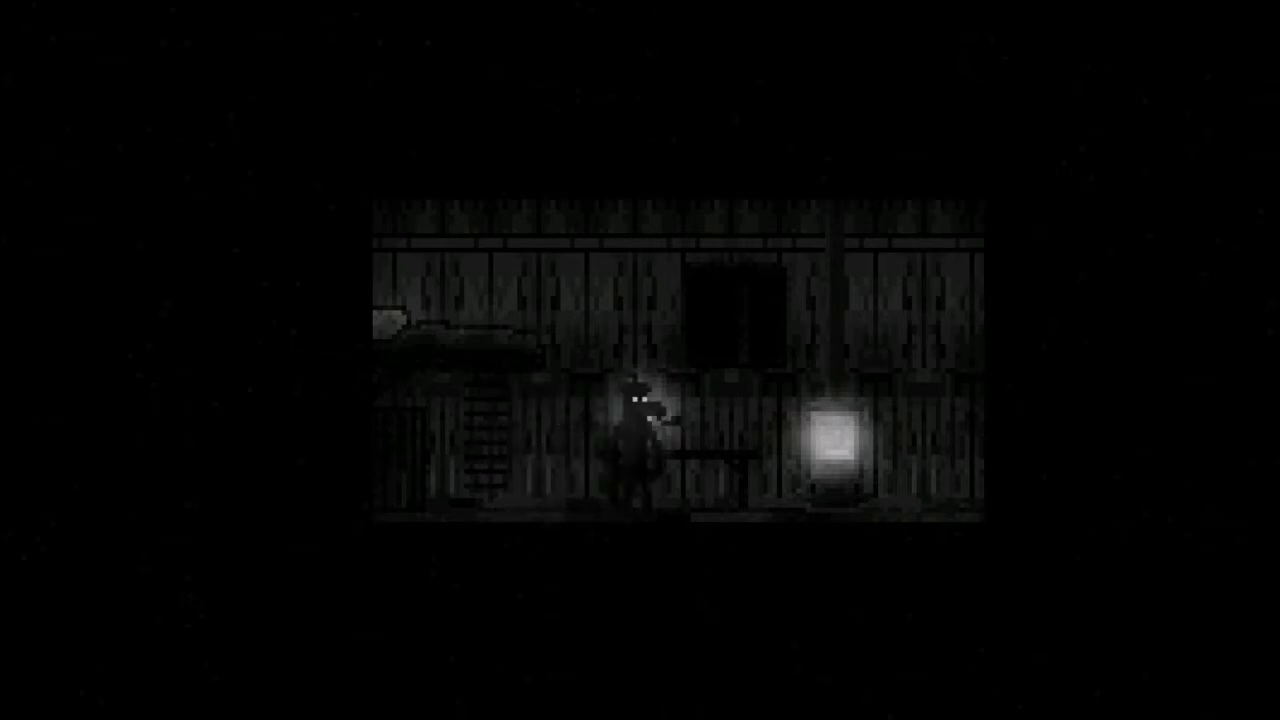
key(Left)
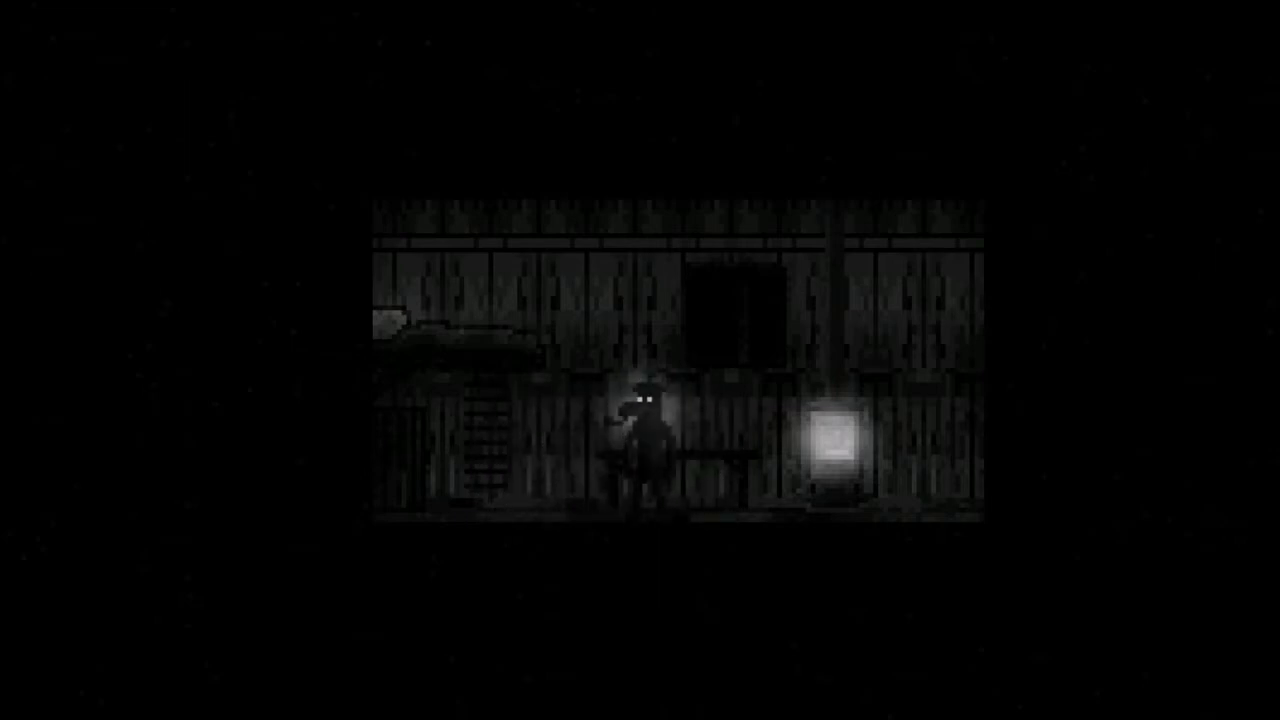
Step: Walk the character around the room between the two lamps
key(Right)
key(Left)
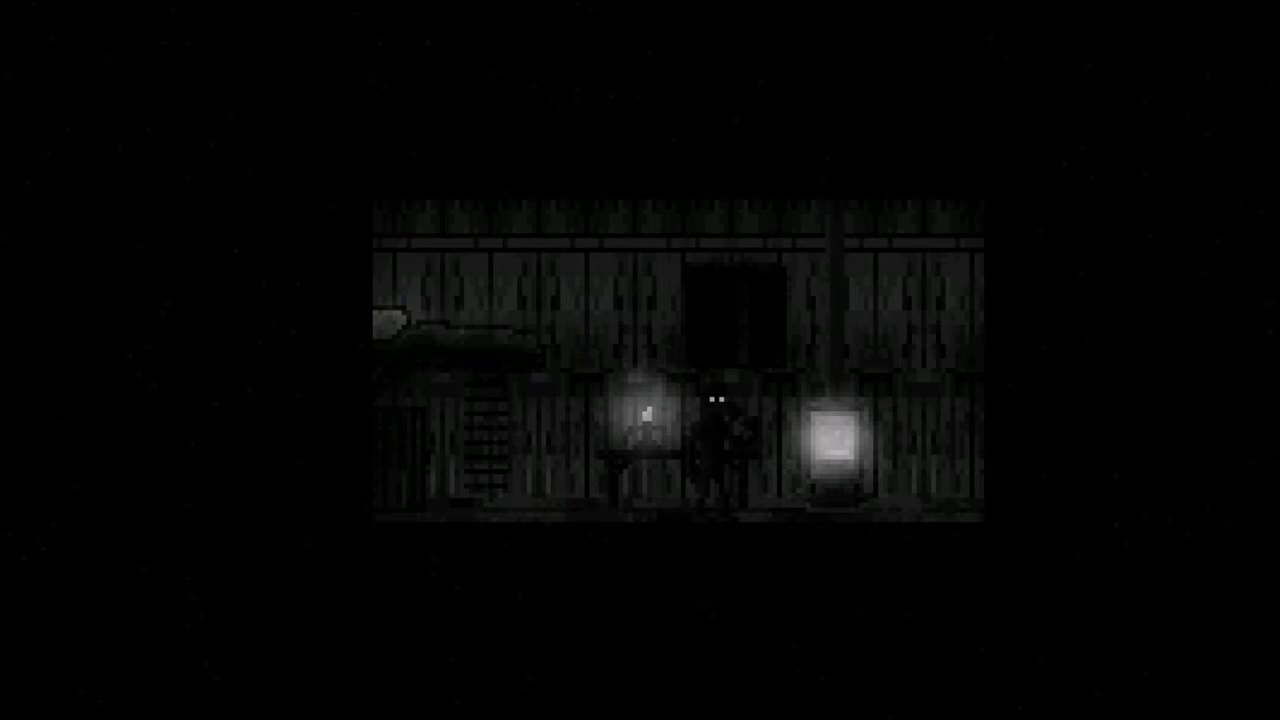
Step: Use the glowing screen, then come down from the upper platform
key(Right)
key(Left)
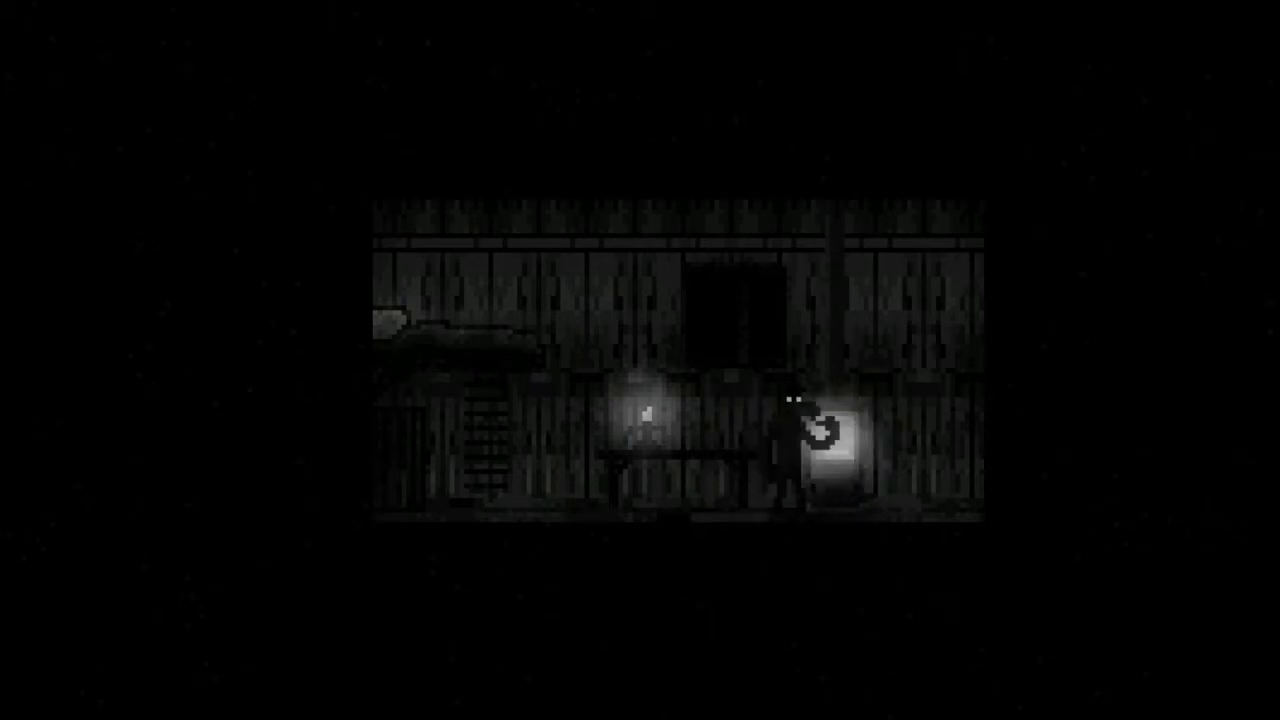
key(Left)
key(Right)
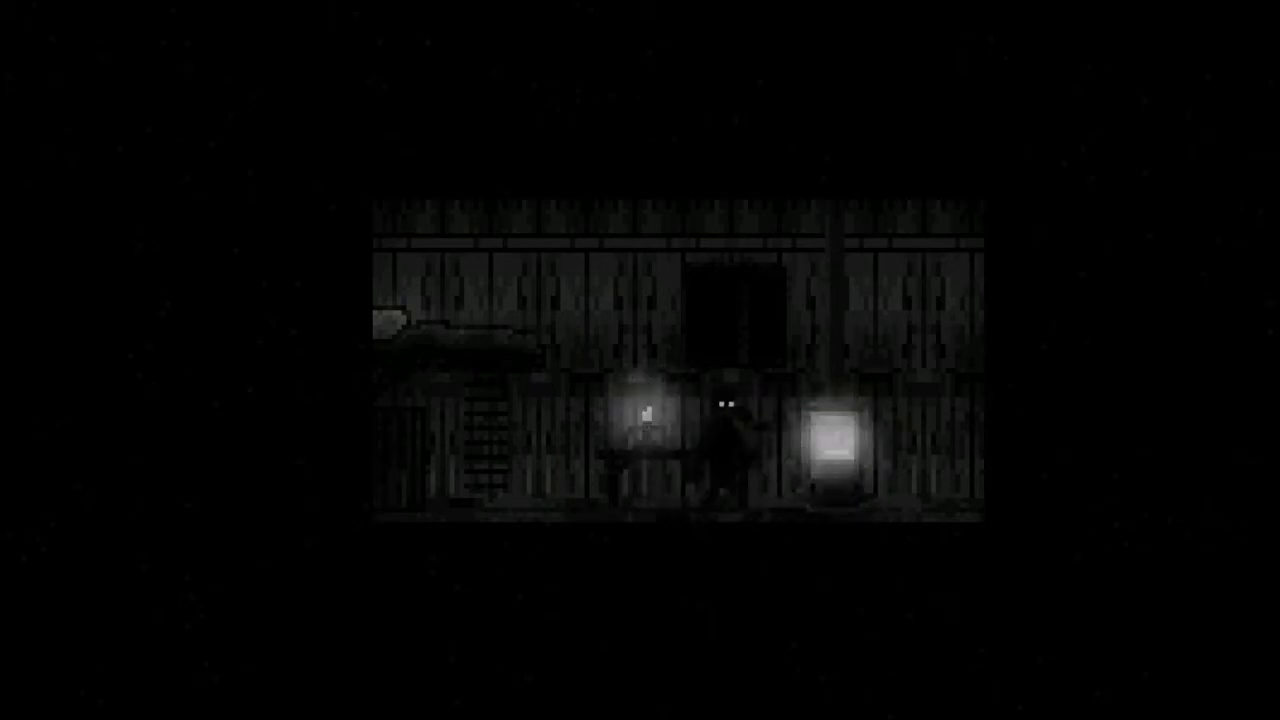
key(Right)
key(Right)
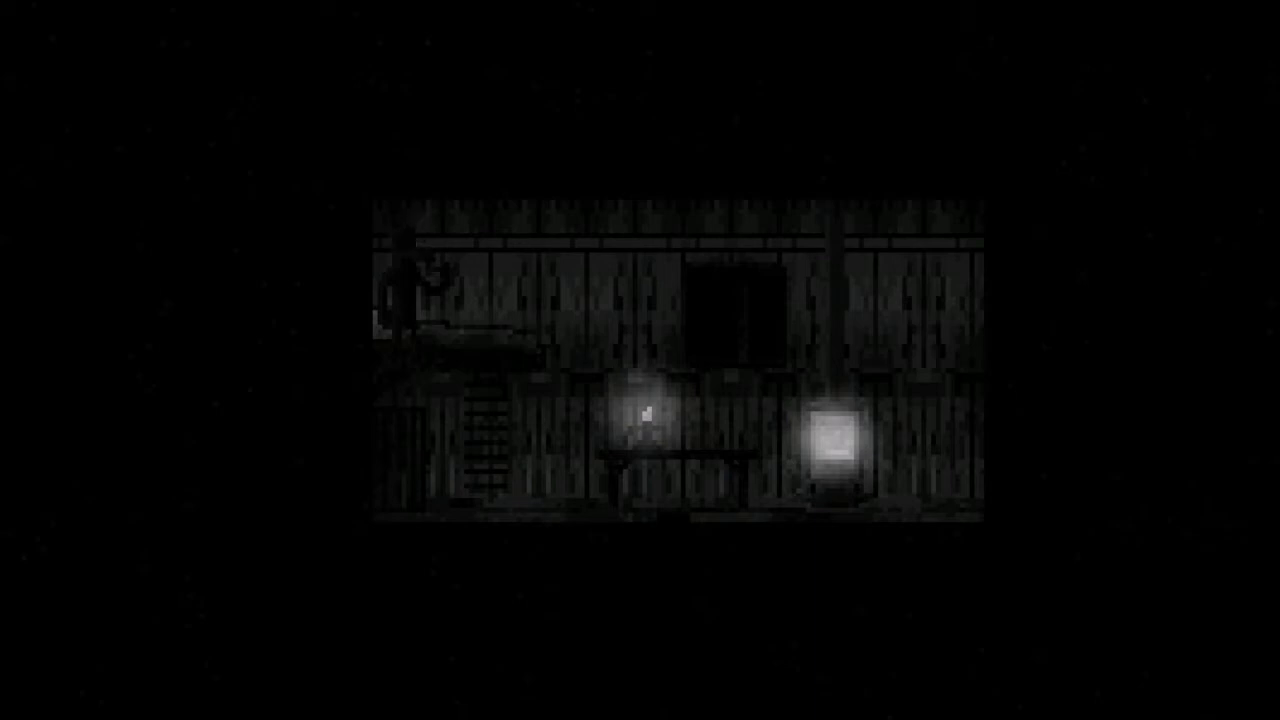
key(Right)
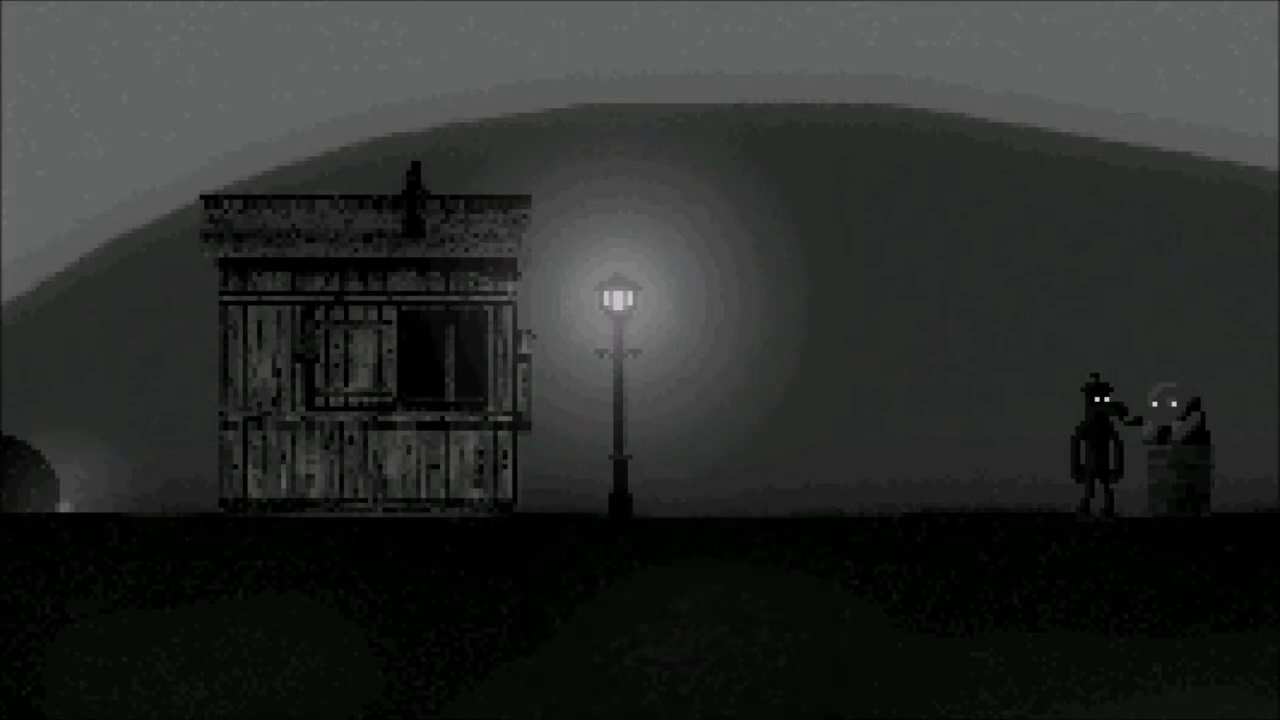
Step: Walk past the shack and barrel figure to the bare tree and stone wall
key(Caps_Lock)
key(Caps_Lock)
key(Caps_Lock)
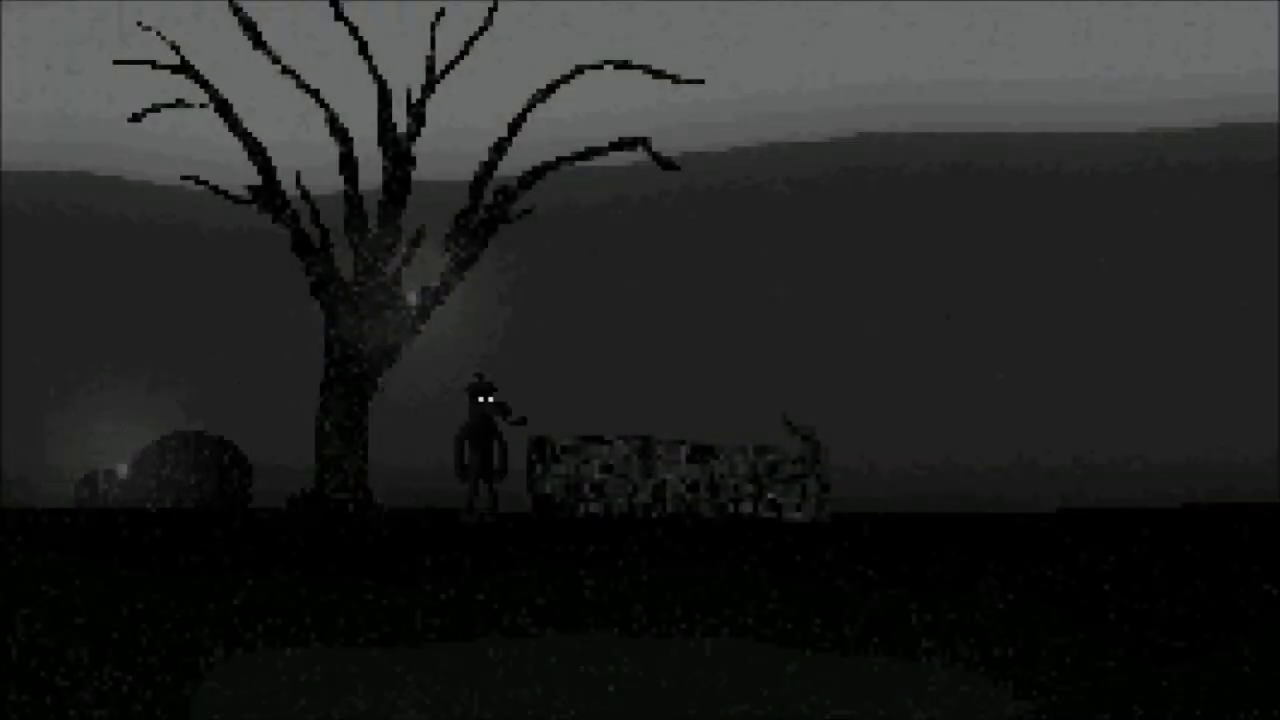
Step: Jump onto the stone wall and edge back and forth toward the lurking creature
key(Up)
key(Right)
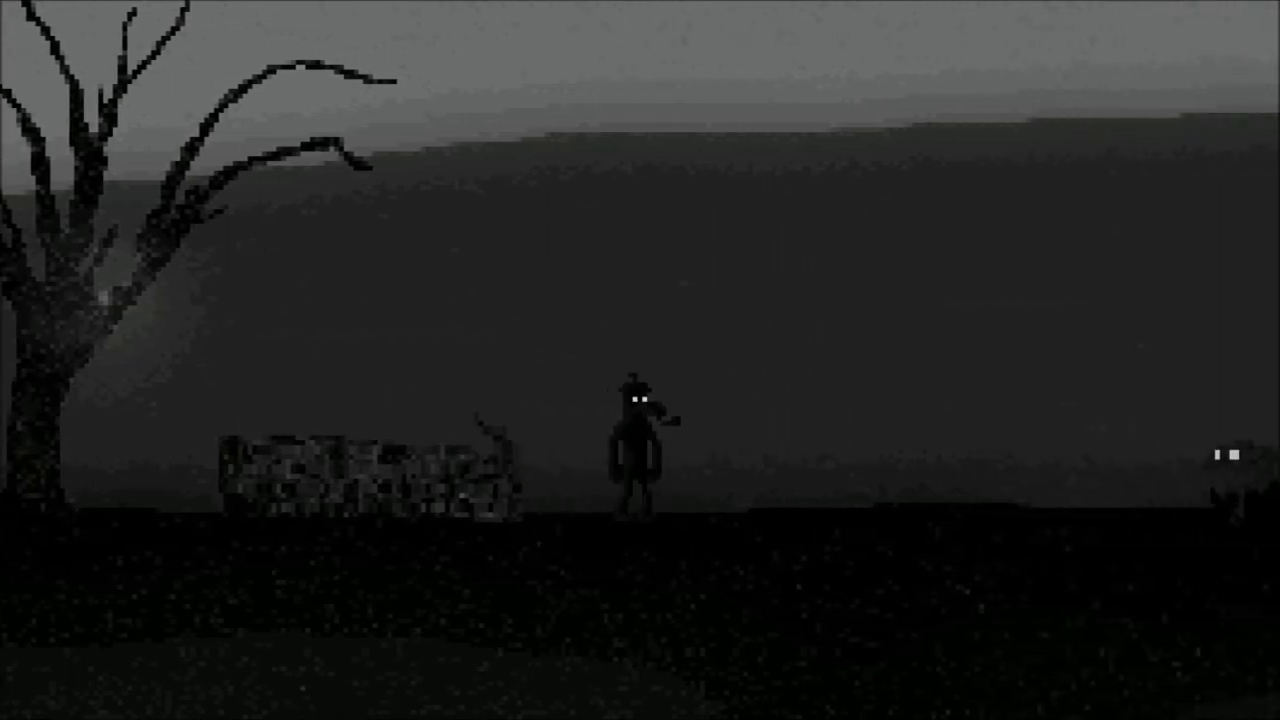
key(Right)
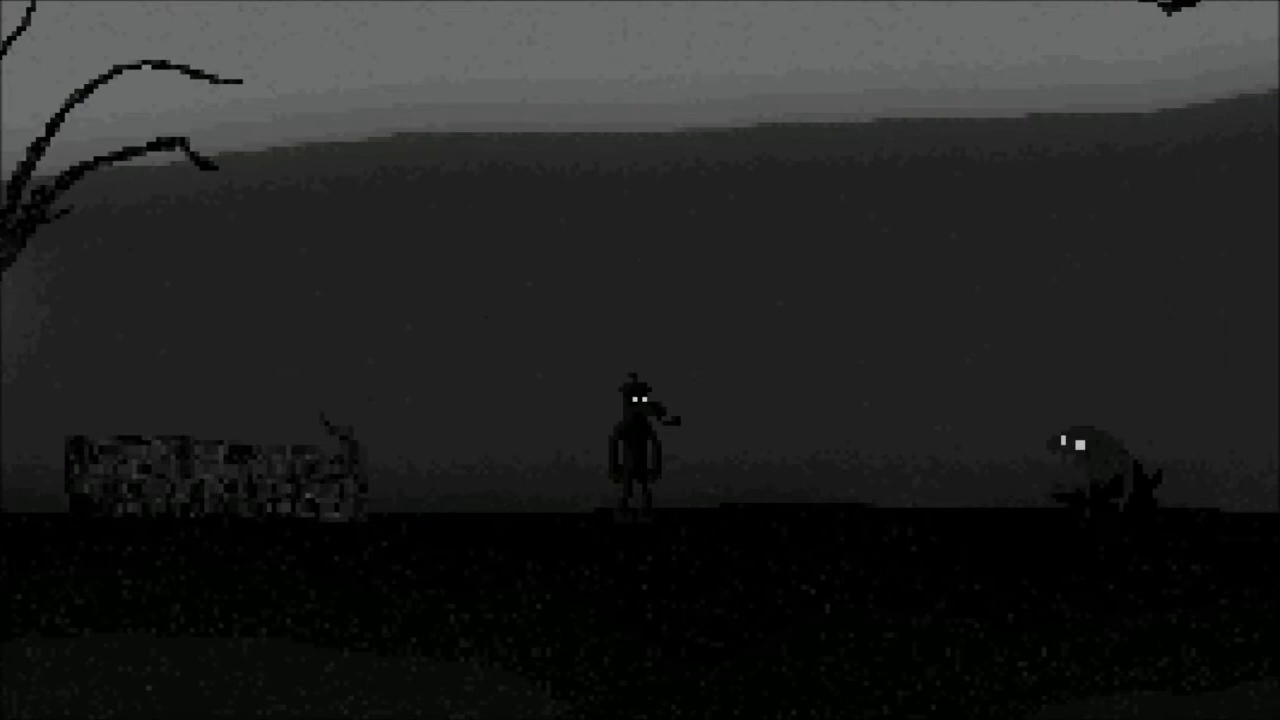
key(Left)
key(Up)
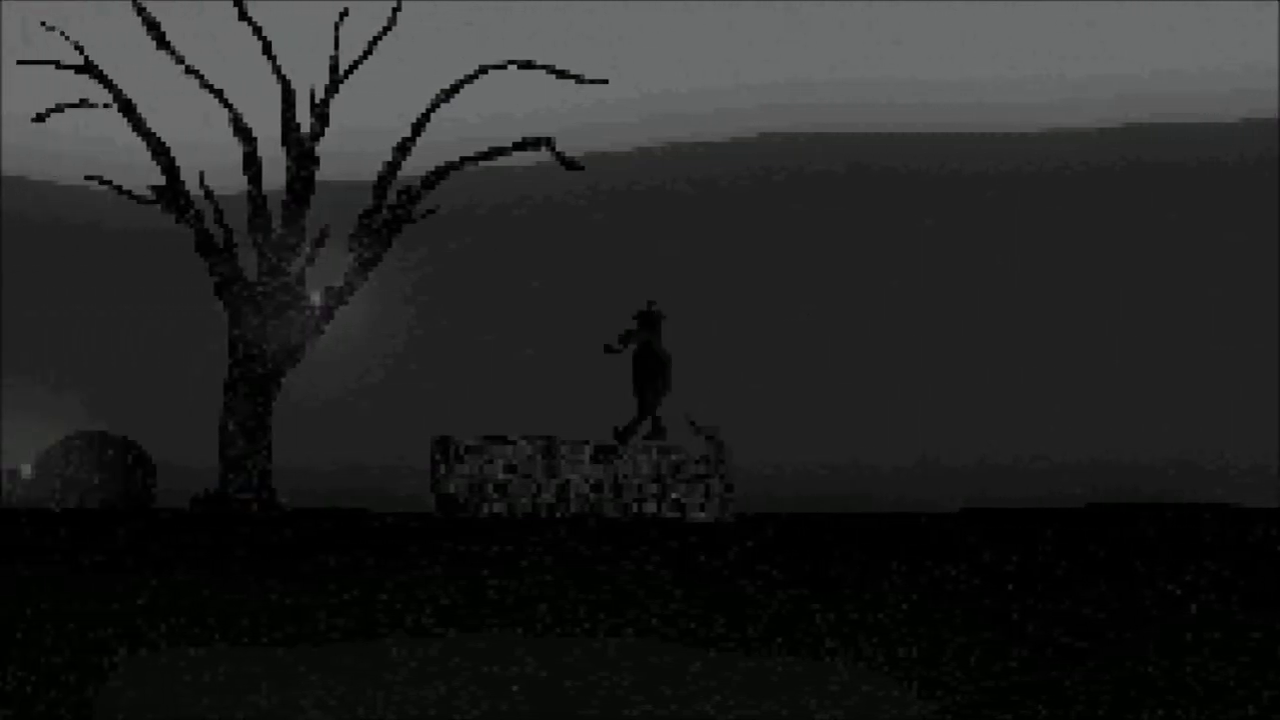
key(Left)
key(Right)
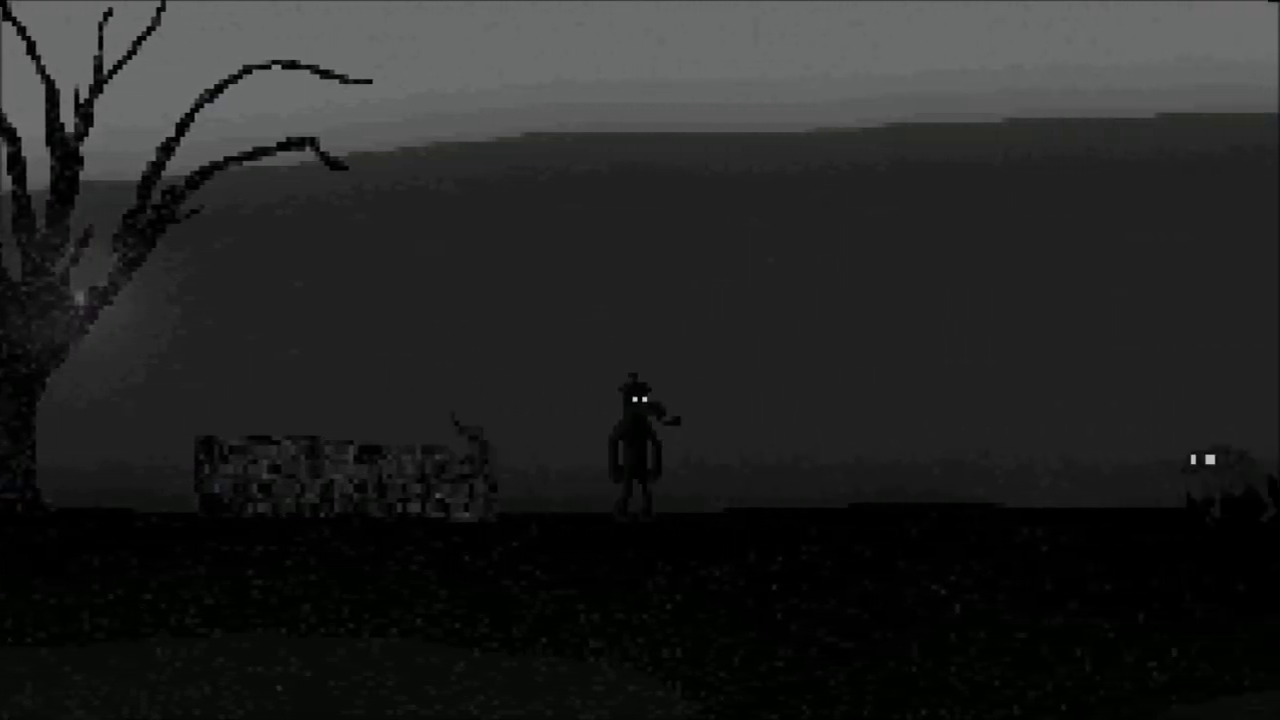
key(Left)
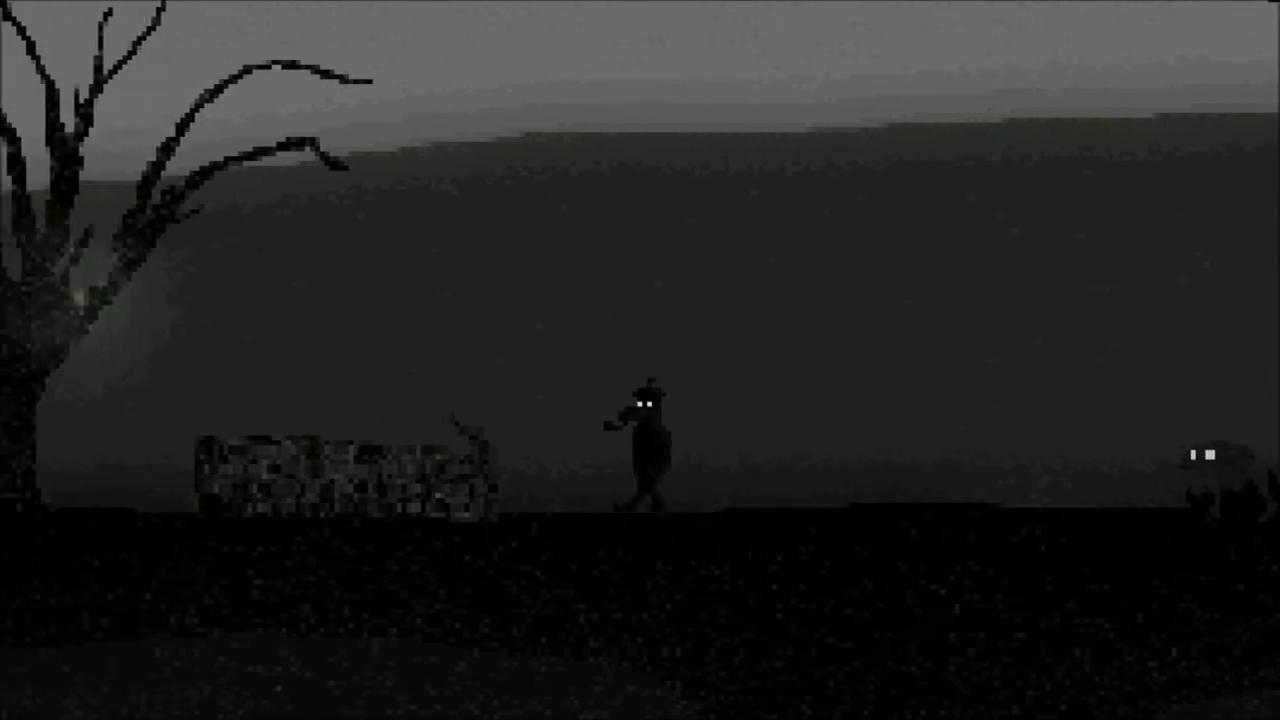
key(Right)
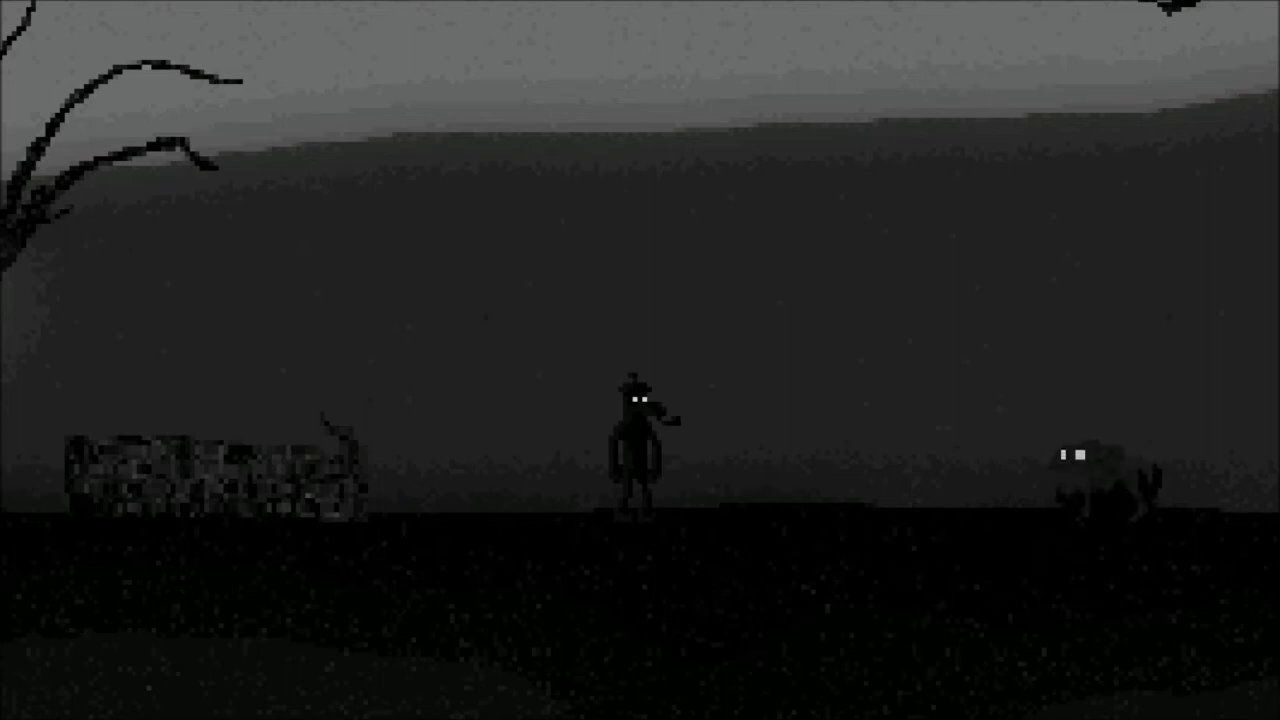
Step: Climb back onto the stone wall, drop to the tree trunk and exit left
key(Left)
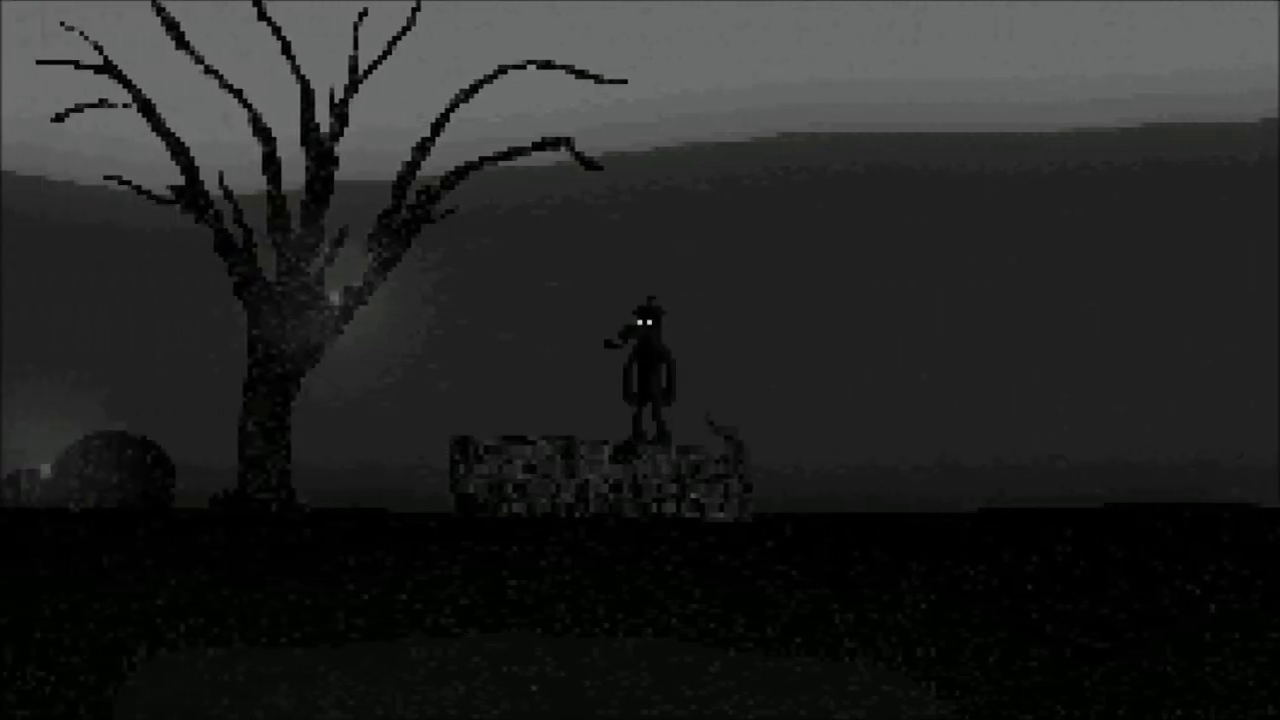
key(space)
key(Left)
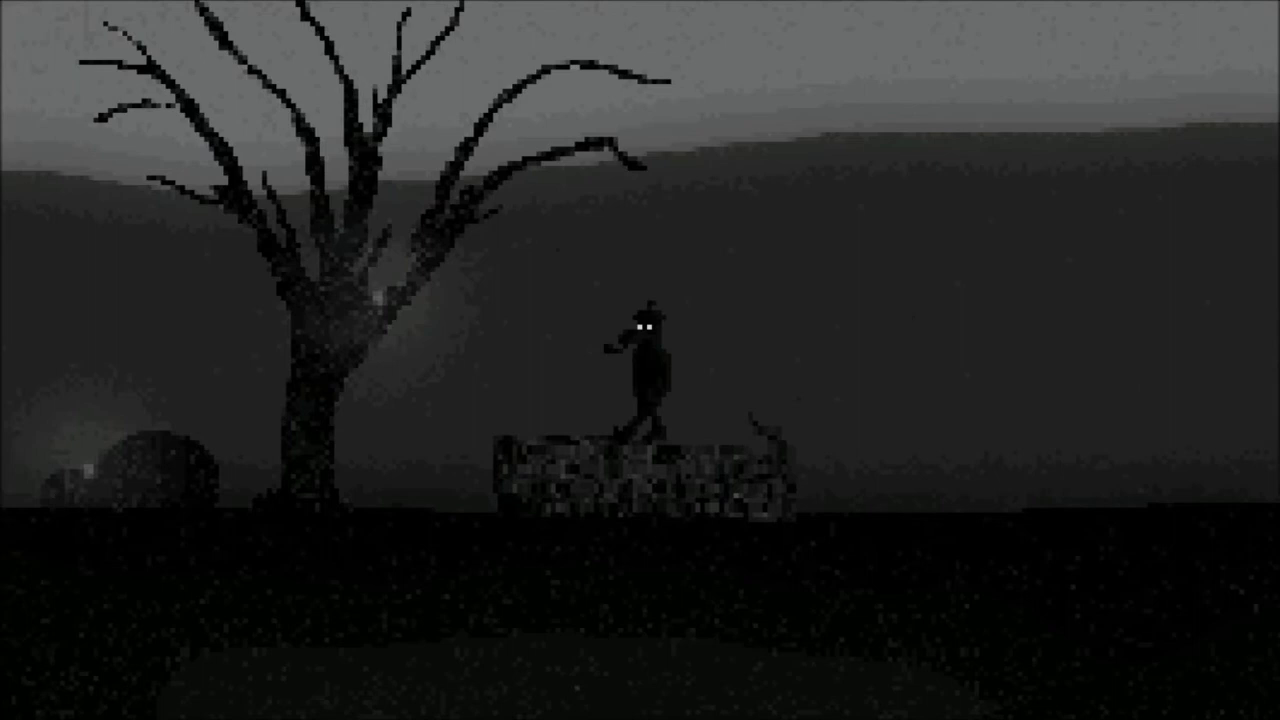
key(Left)
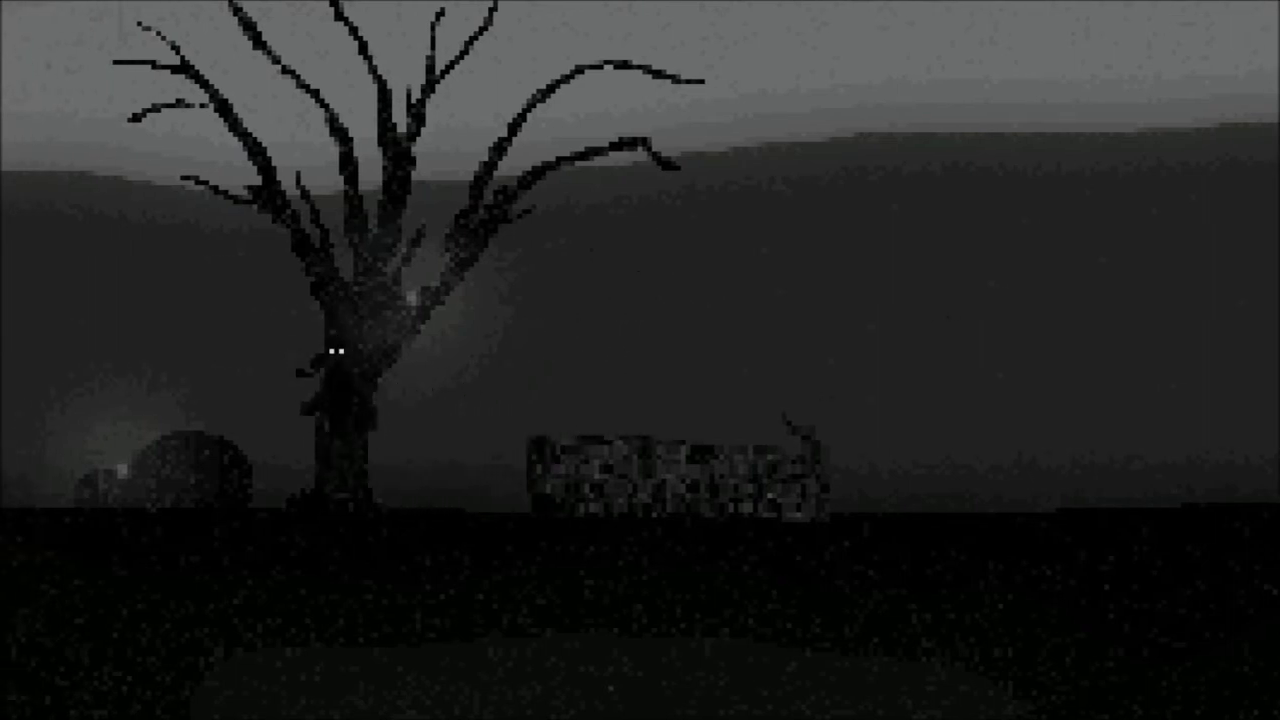
key(Left)
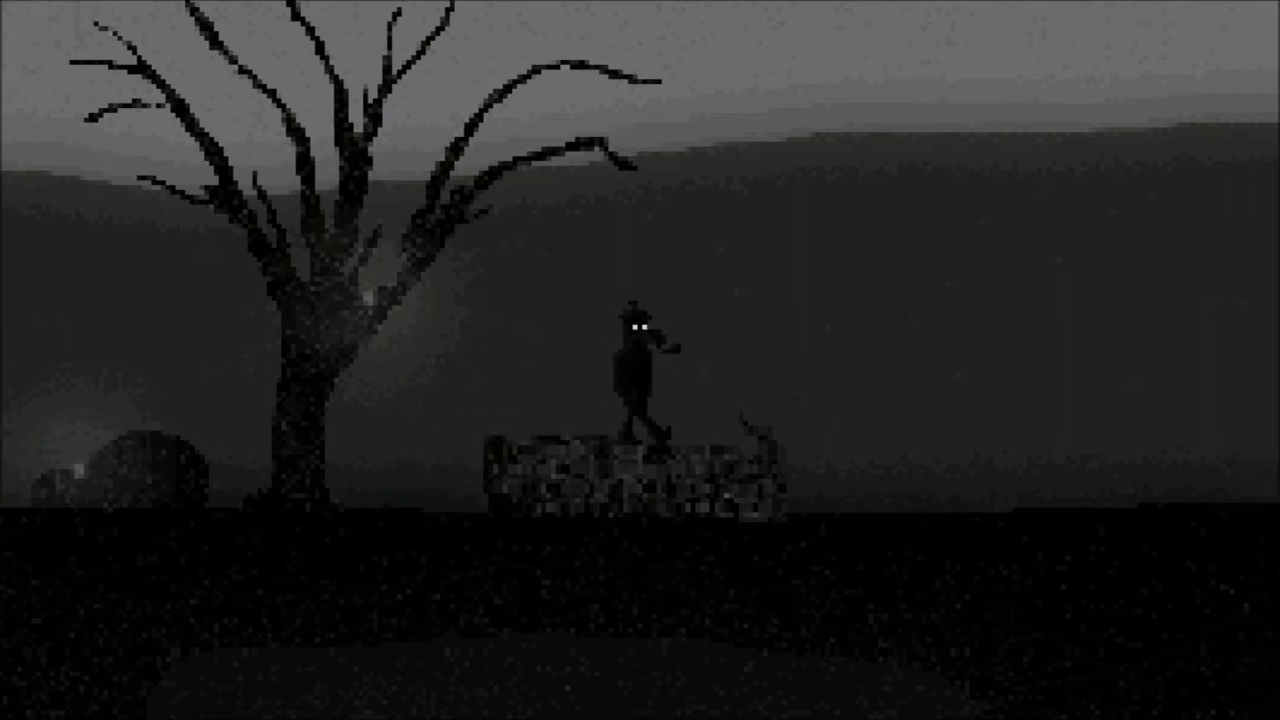
key(Right)
key(Right)
key(Right)
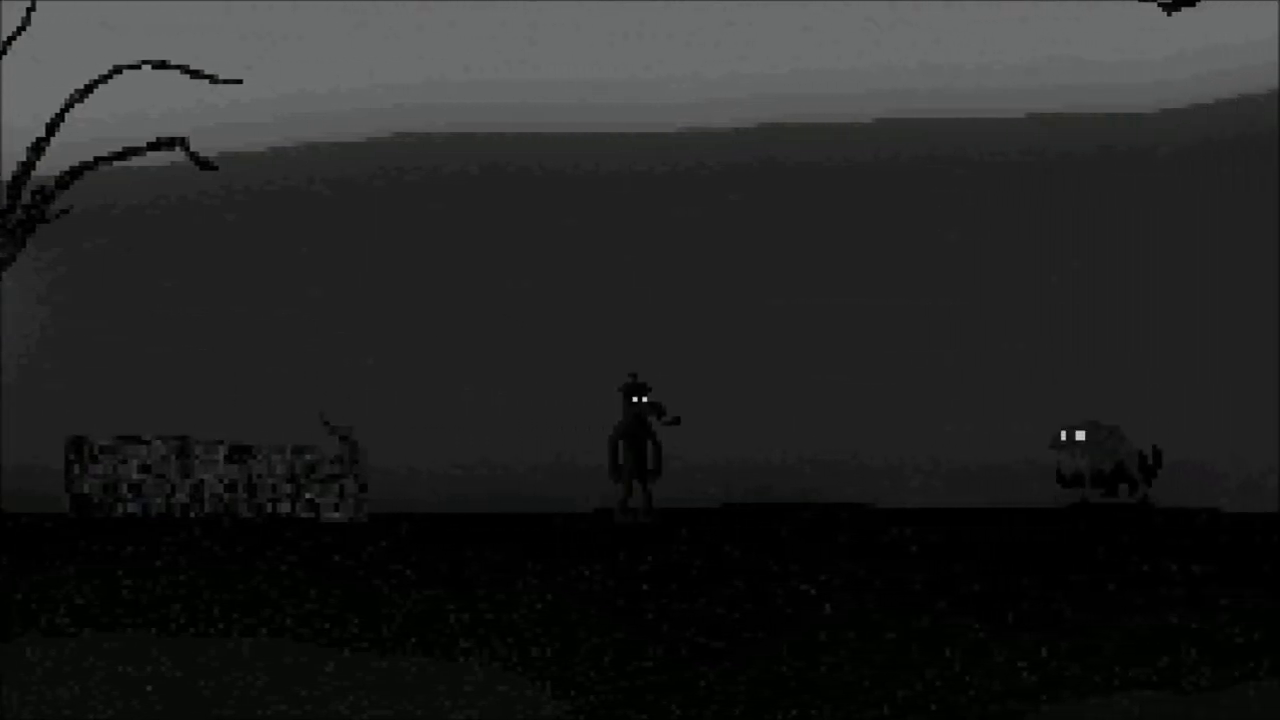
Step: Return to the dead-tree area, send the crow at the creature and continue right
key(space)
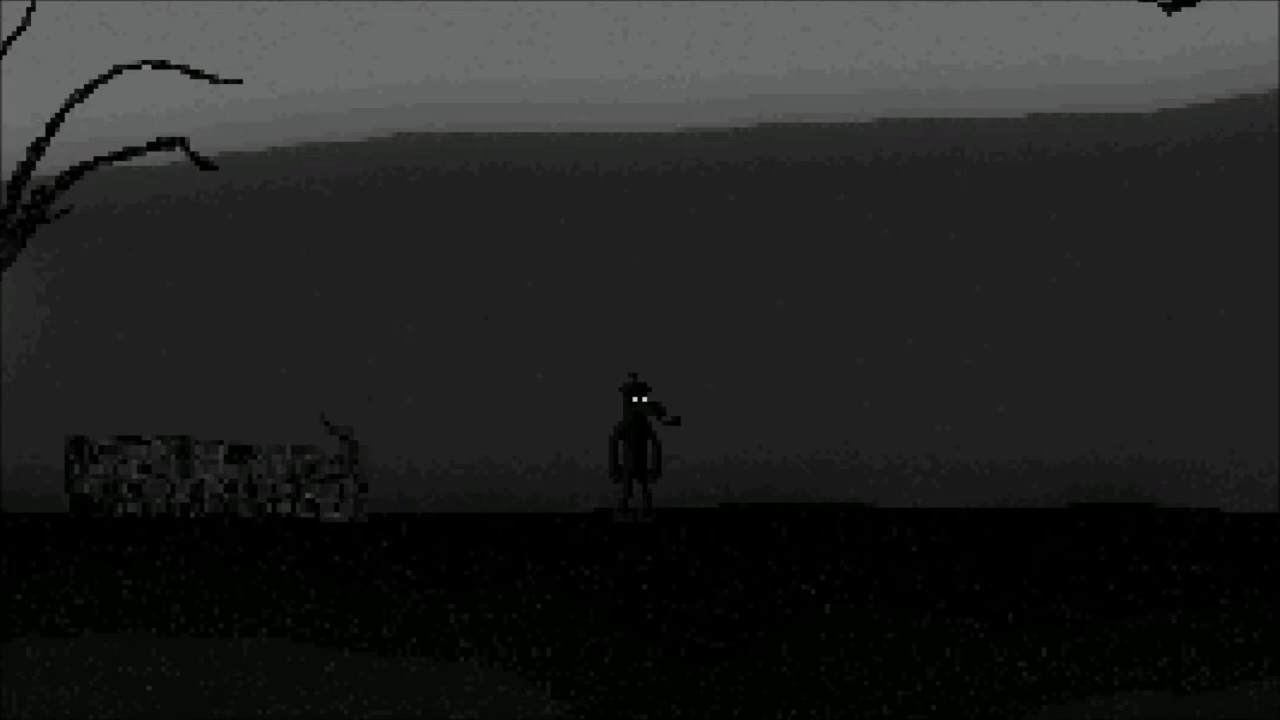
key(Right)
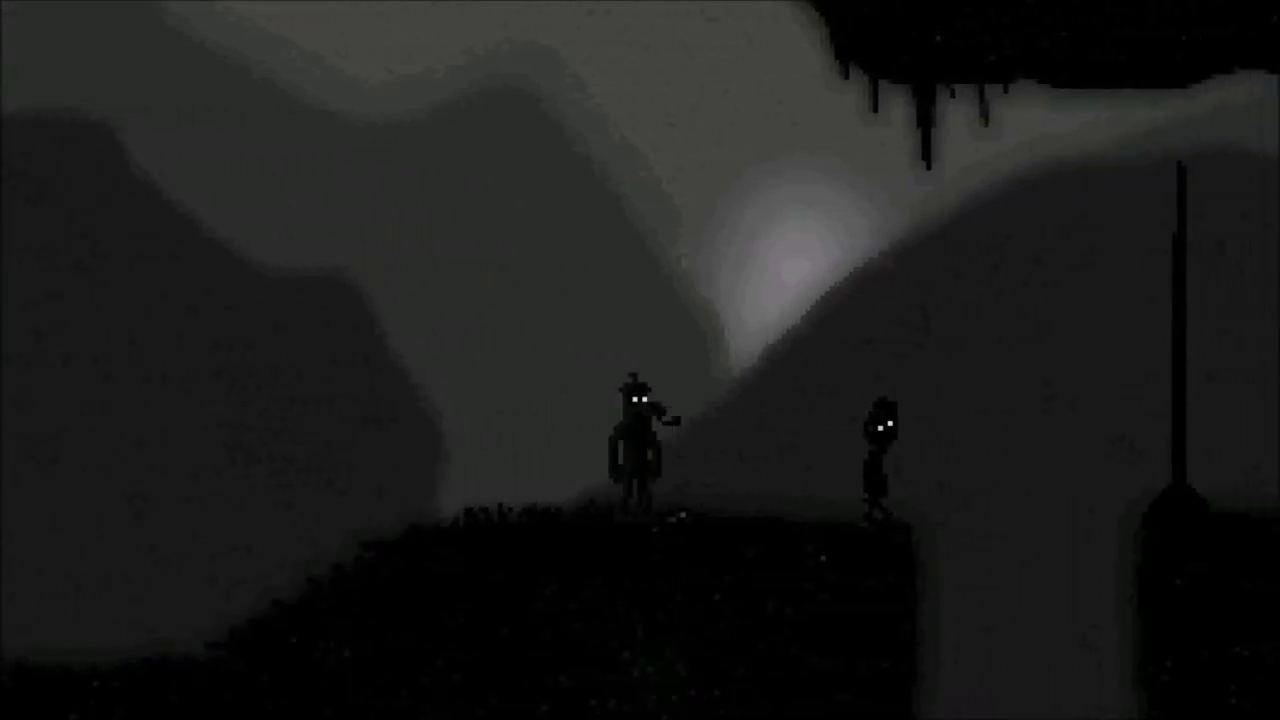
Step: Bring up the number keypad beside the figure on the ledge
key(e)
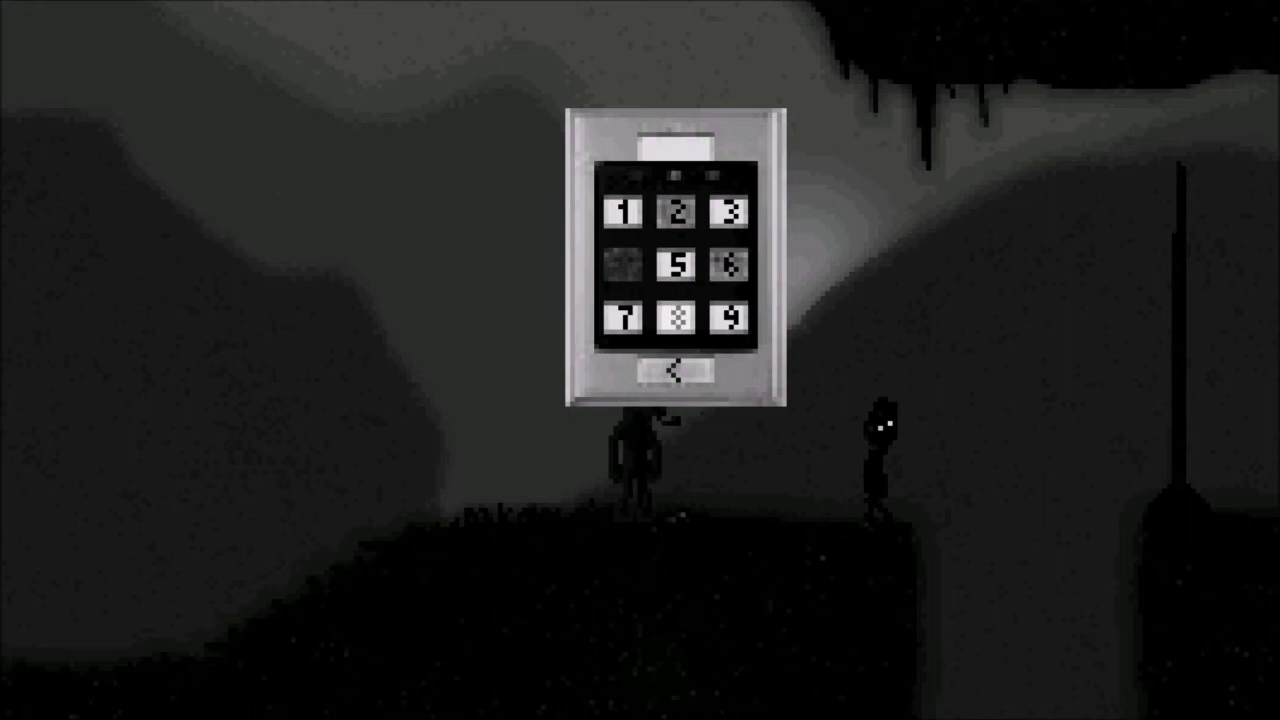
Step: Close the keypad and head back toward the hanging-root woods
key(Escape)
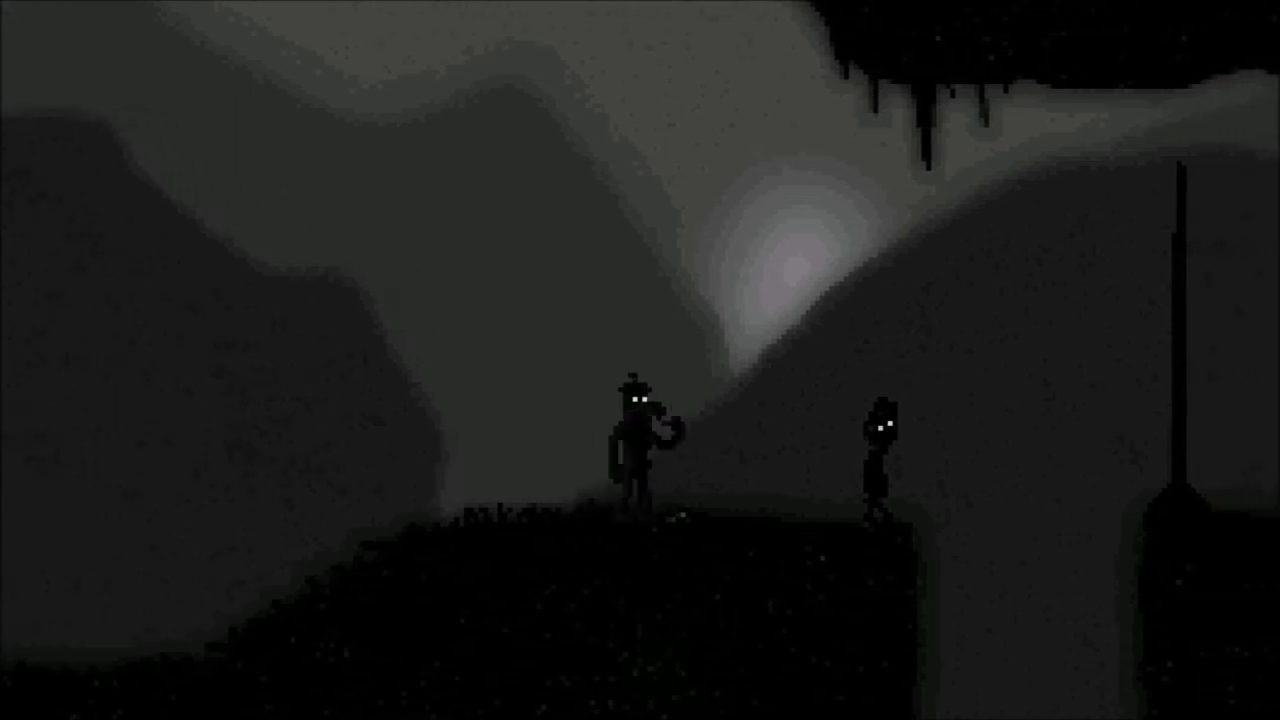
Step: Move the keypad cursor around the digit grid, ending on digit 4
key(Down)
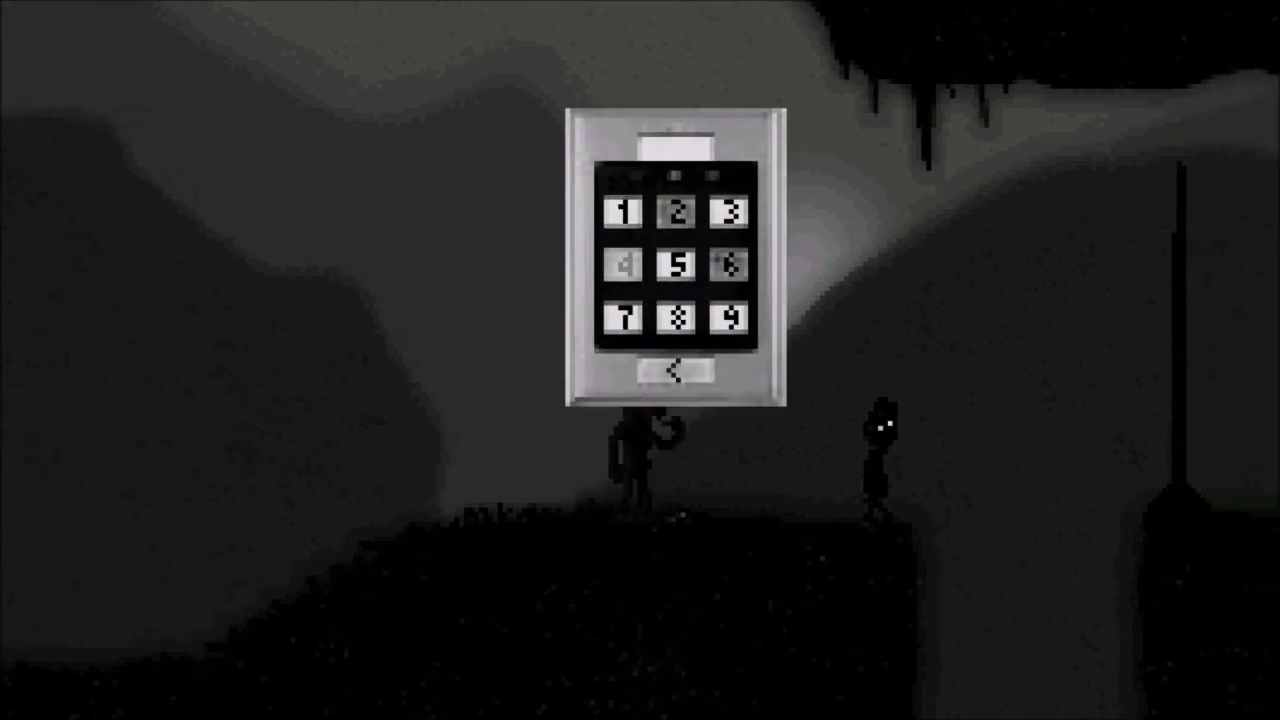
key(Down)
key(Up)
key(Up)
key(Right)
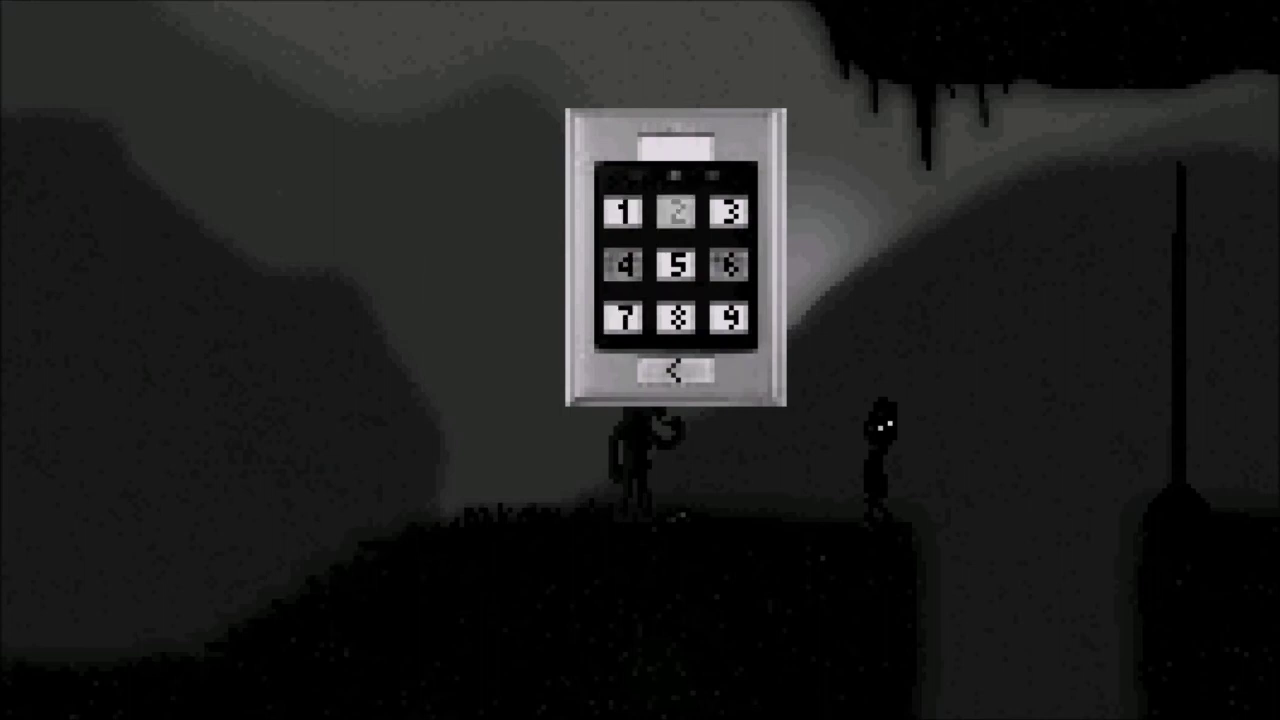
key(Right)
key(Down)
key(Left)
key(Left)
key(Up)
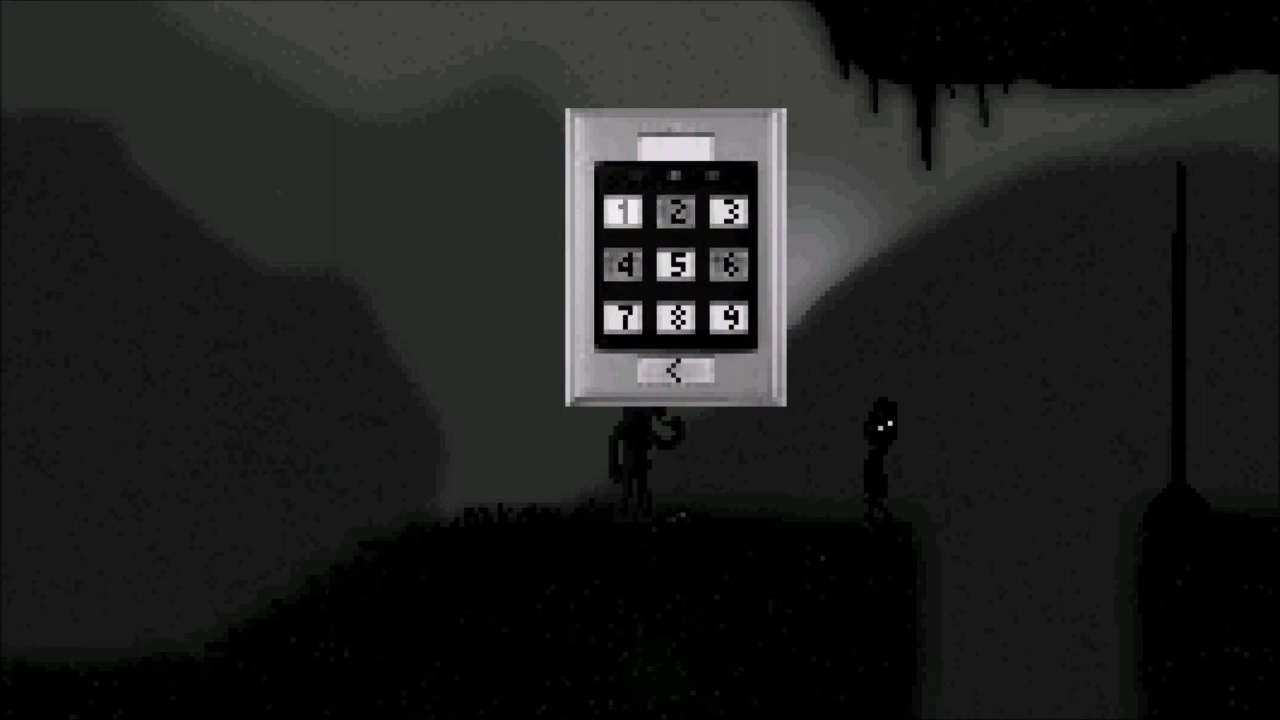
Step: Enter and submit the code 245, which is rejected
key(Right)
key(Return)
key(Down)
key(Left)
key(Return)
key(Right)
key(Return)
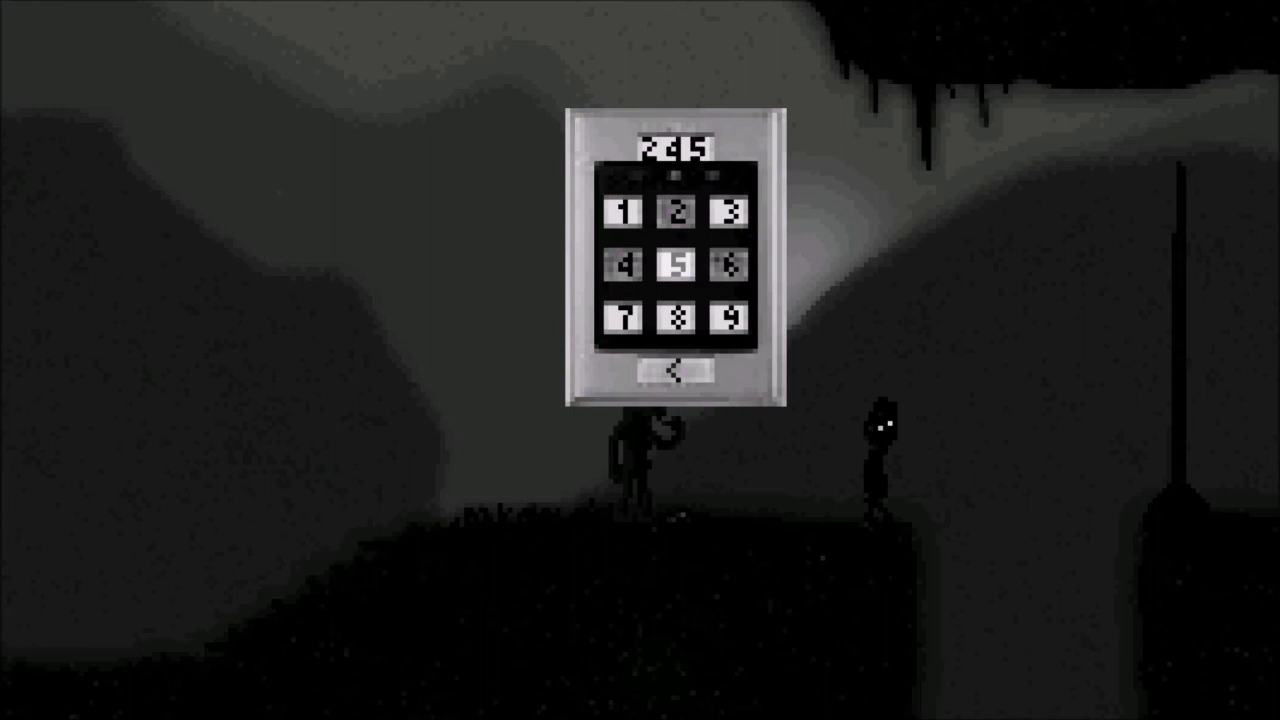
key(Return)
Step: Enter the code 246
key(Up)
key(Return)
key(Left)
key(Down)
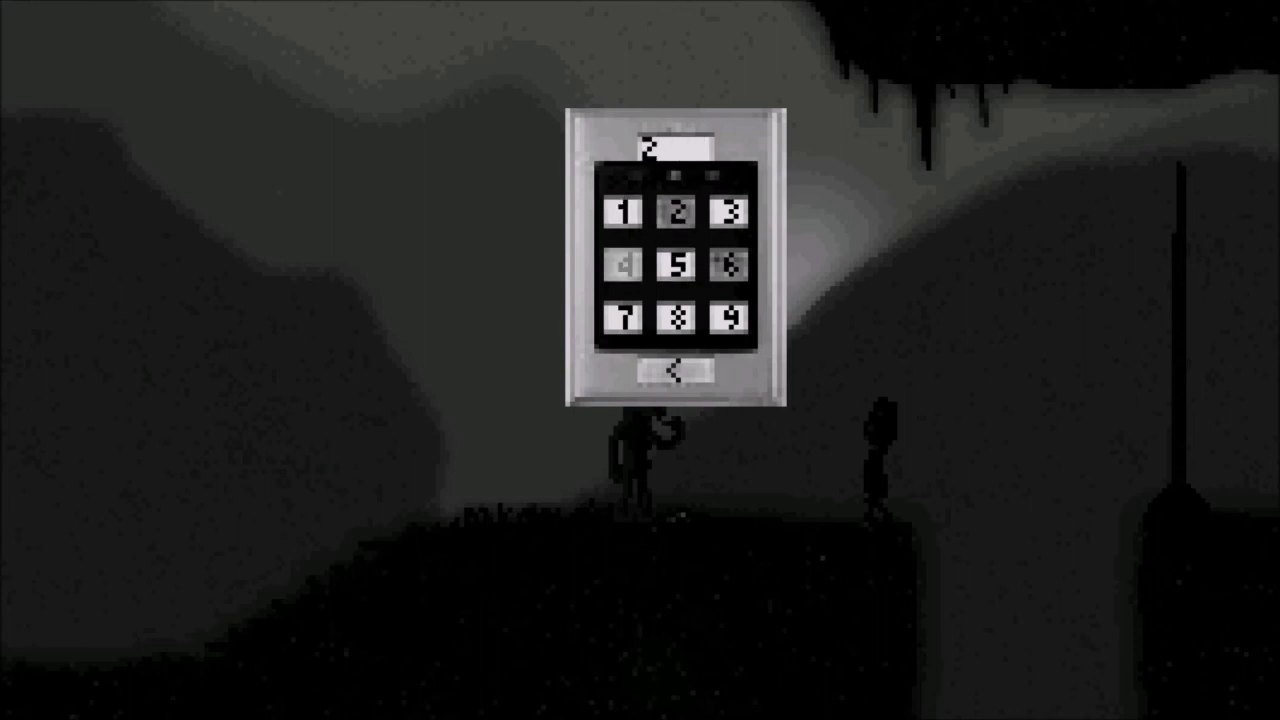
key(Return)
key(Right)
key(Right)
key(Return)
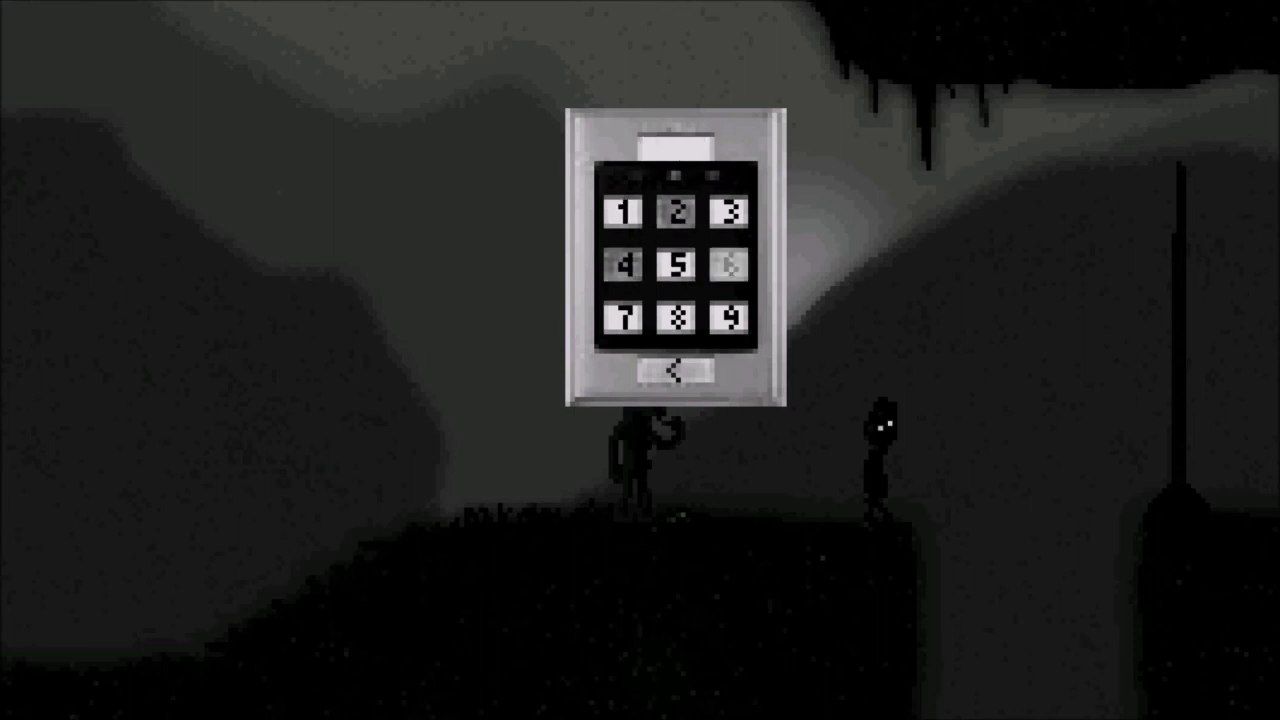
Step: Move the cursor across digits 5, 8 and 7, then close the keypad
key(Left)
key(Down)
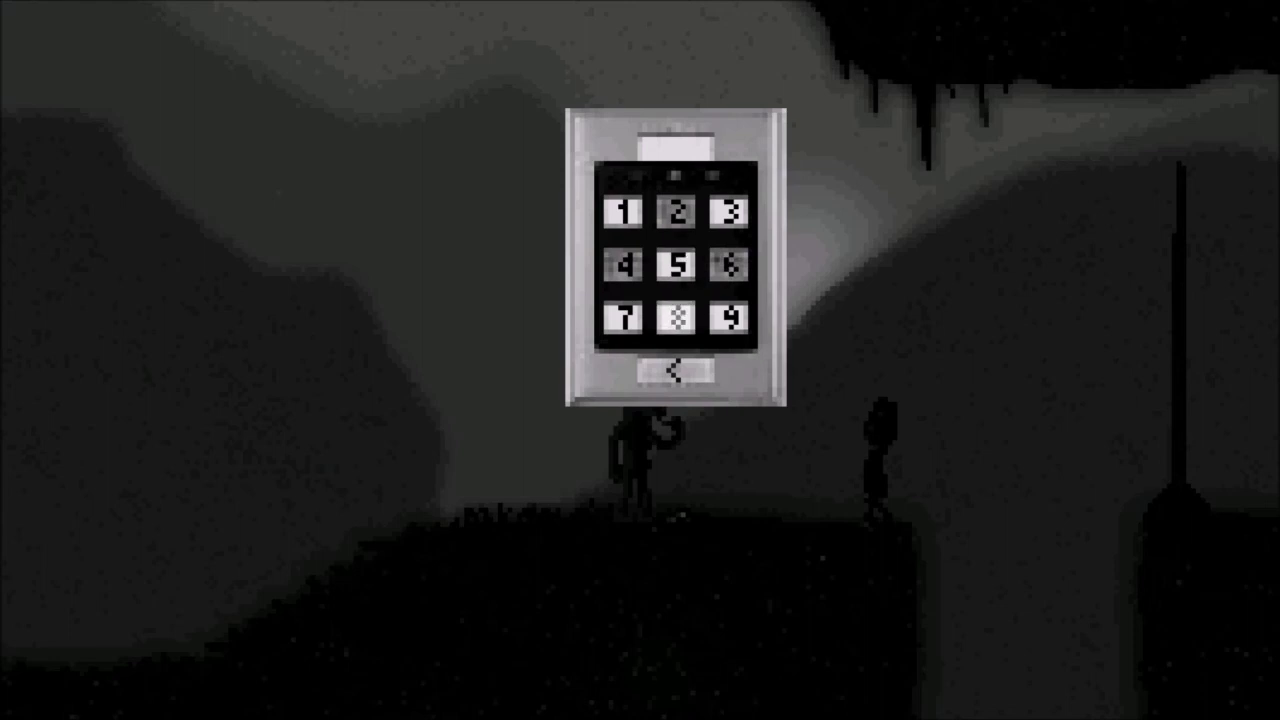
key(Left)
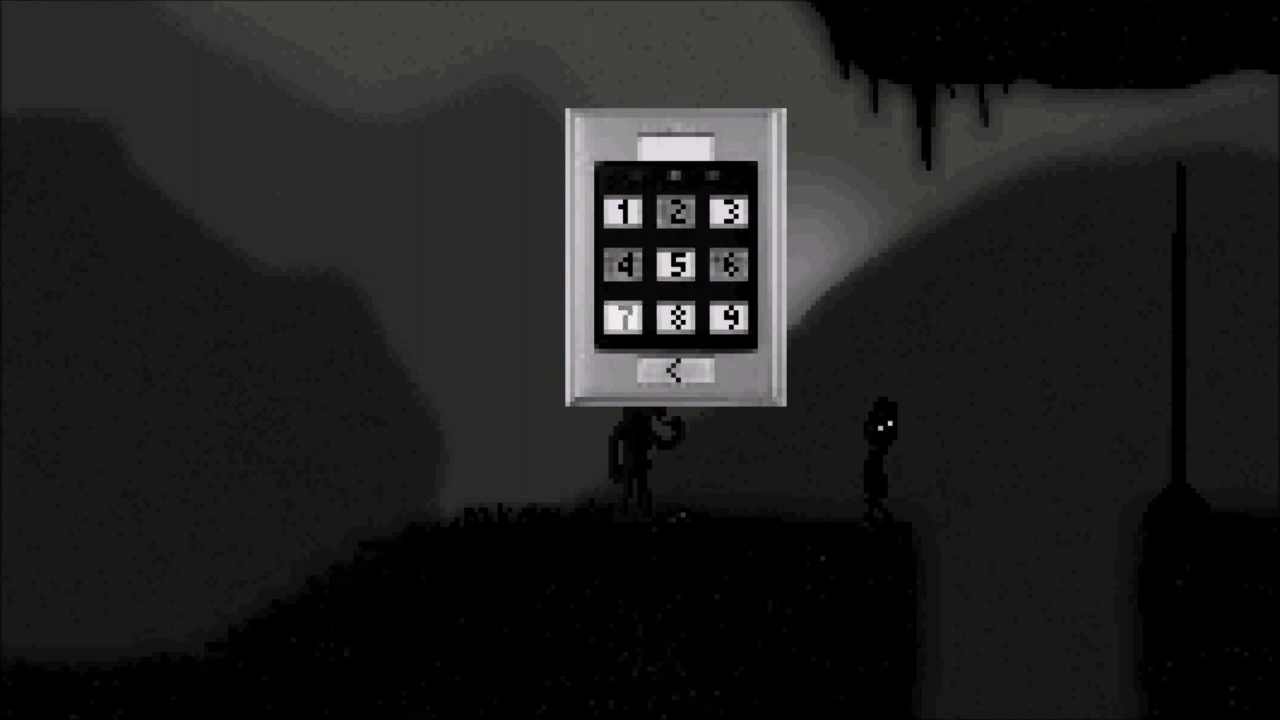
key(Up)
key(Up)
key(Escape)
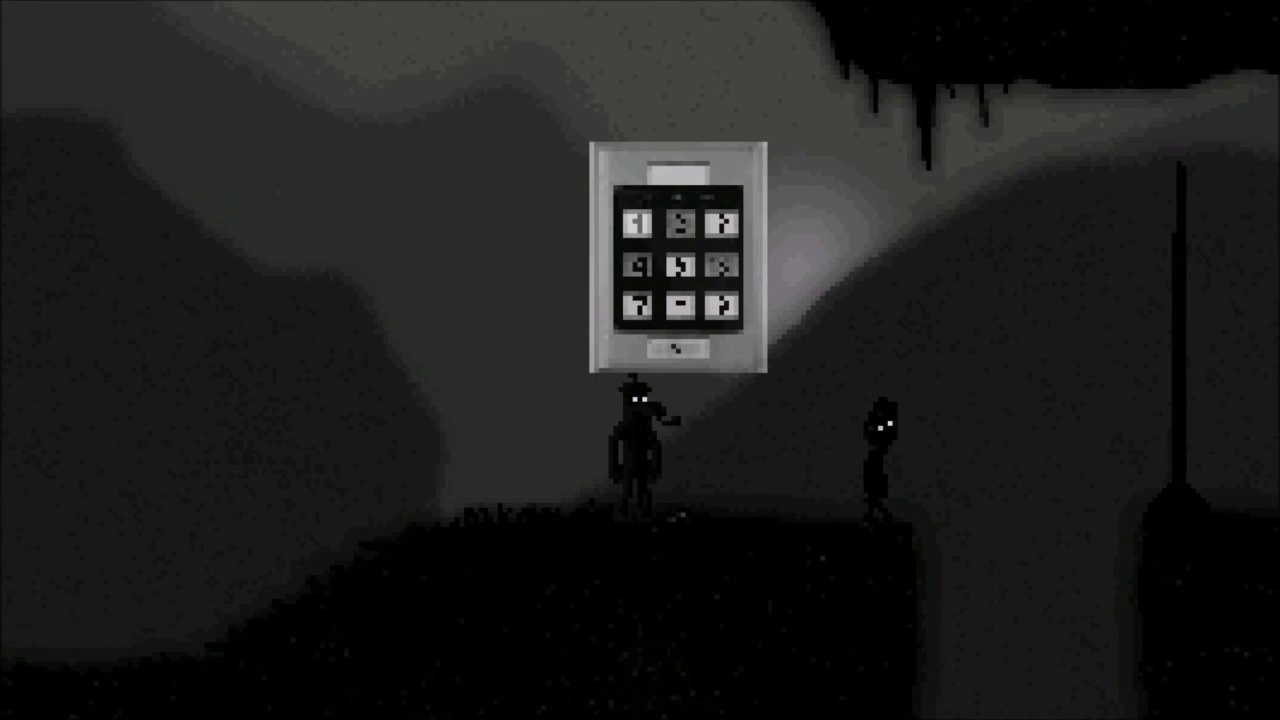
Step: Type the code 456 on the keypad
key(4)
text(4)
key(5)
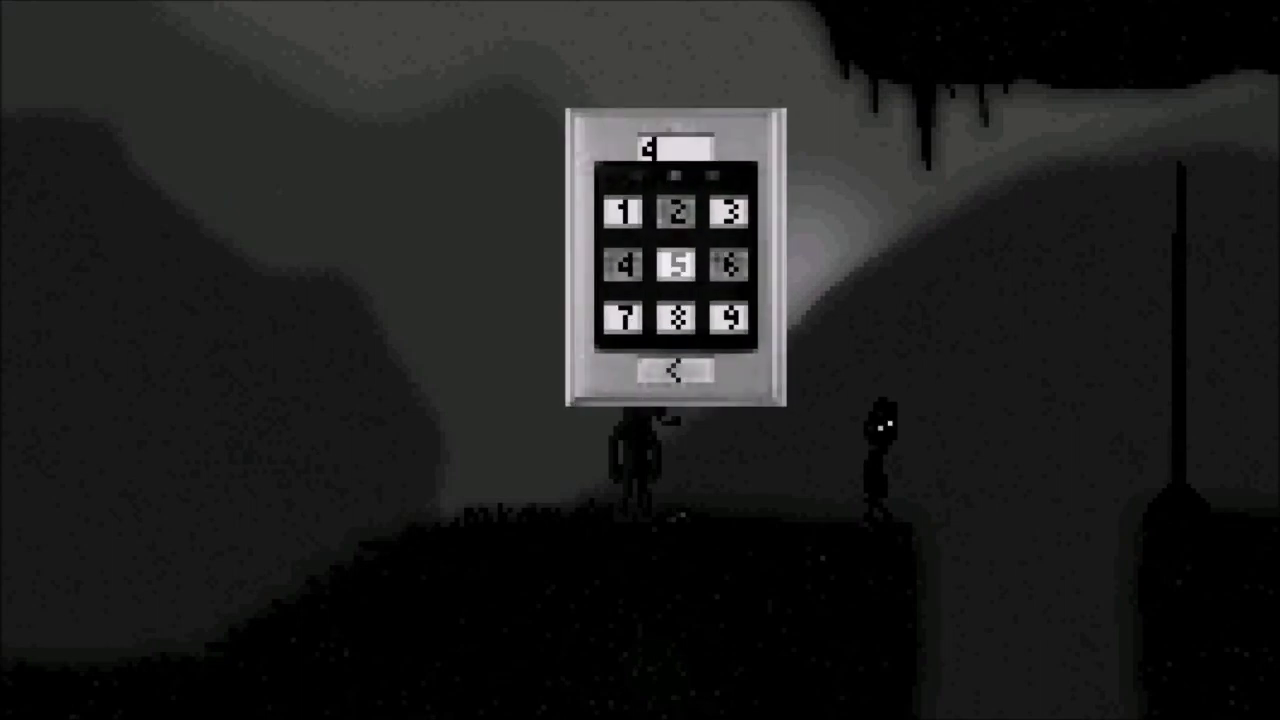
key(6)
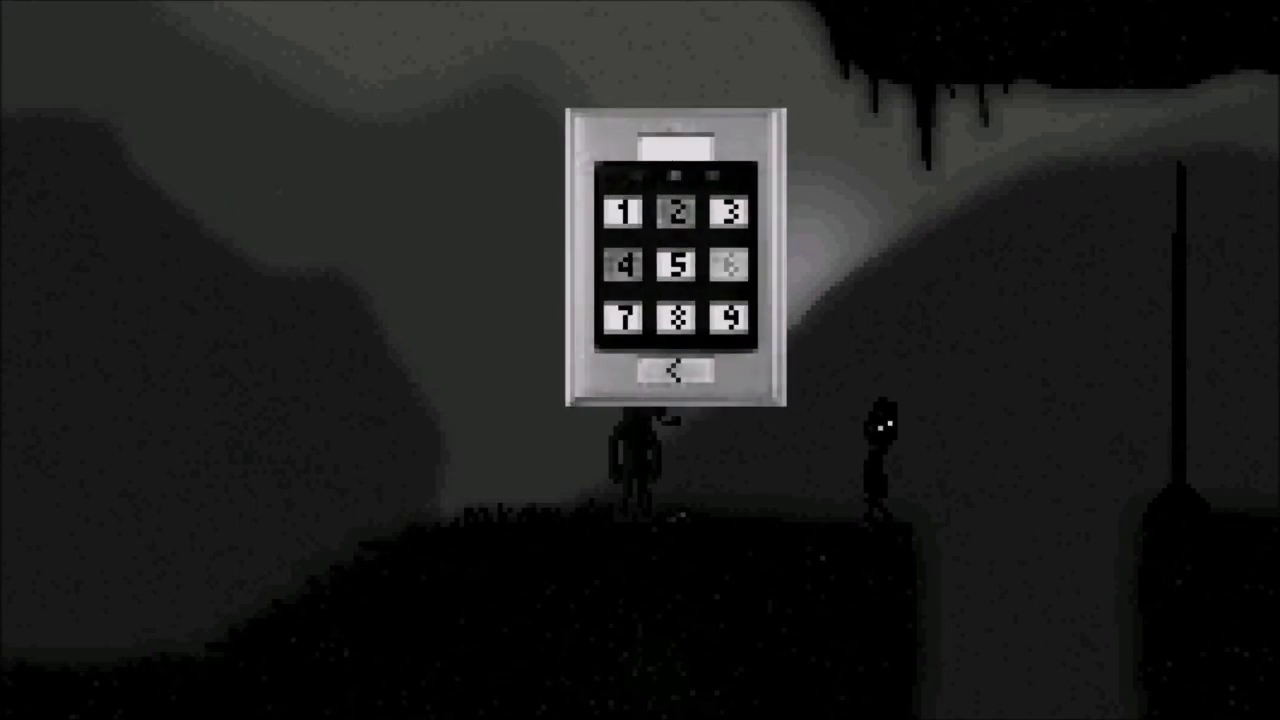
Step: Try the codes 642 and 264, both rejected
key(6)
key(4)
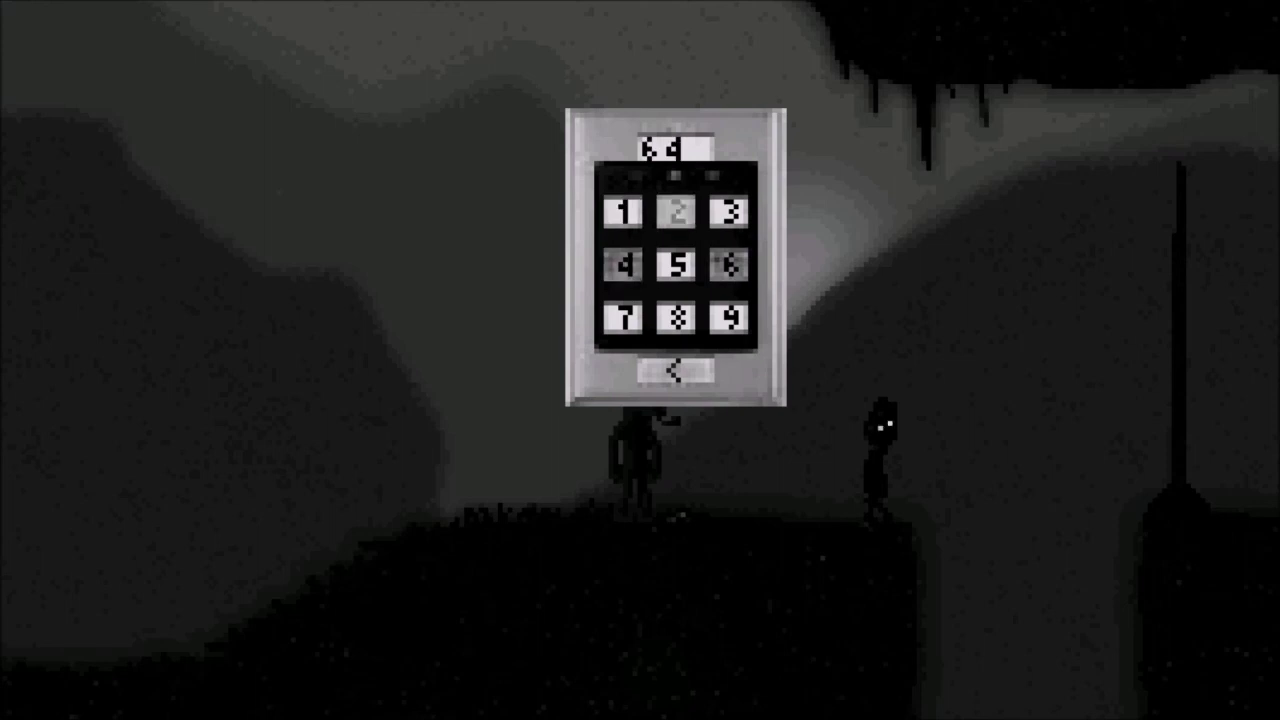
key(2)
key(2)
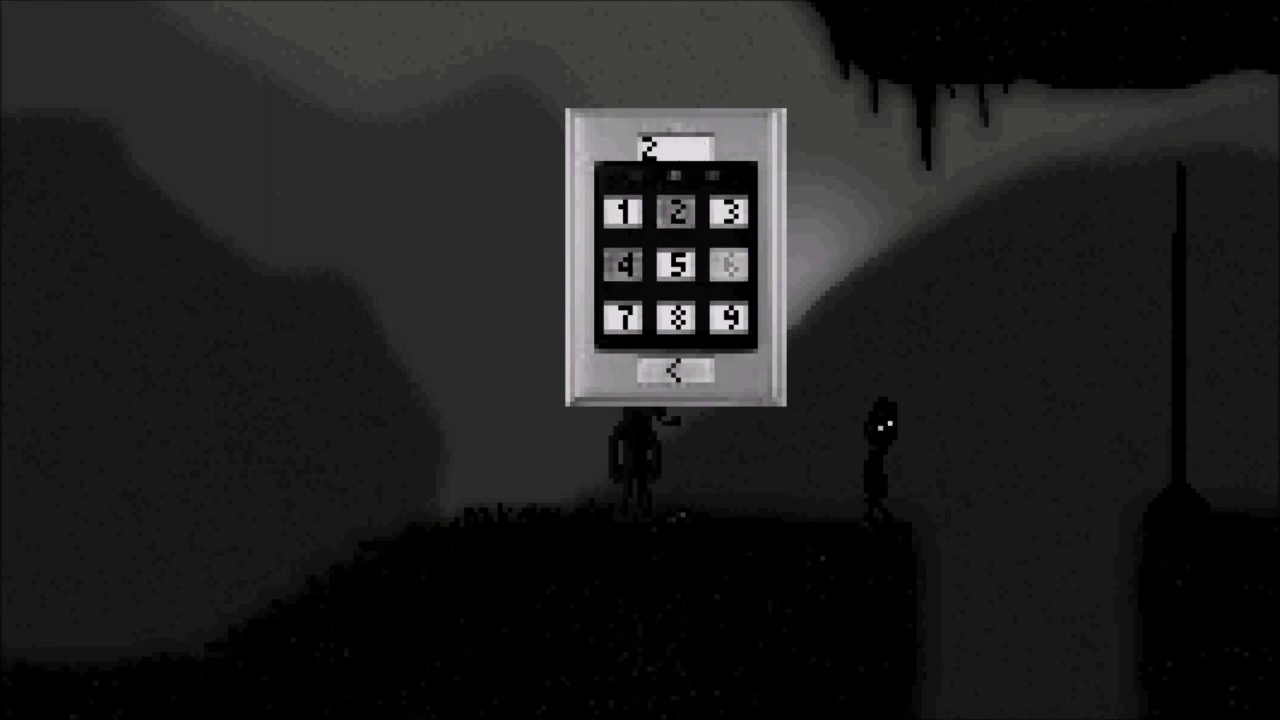
key(6)
key(4)
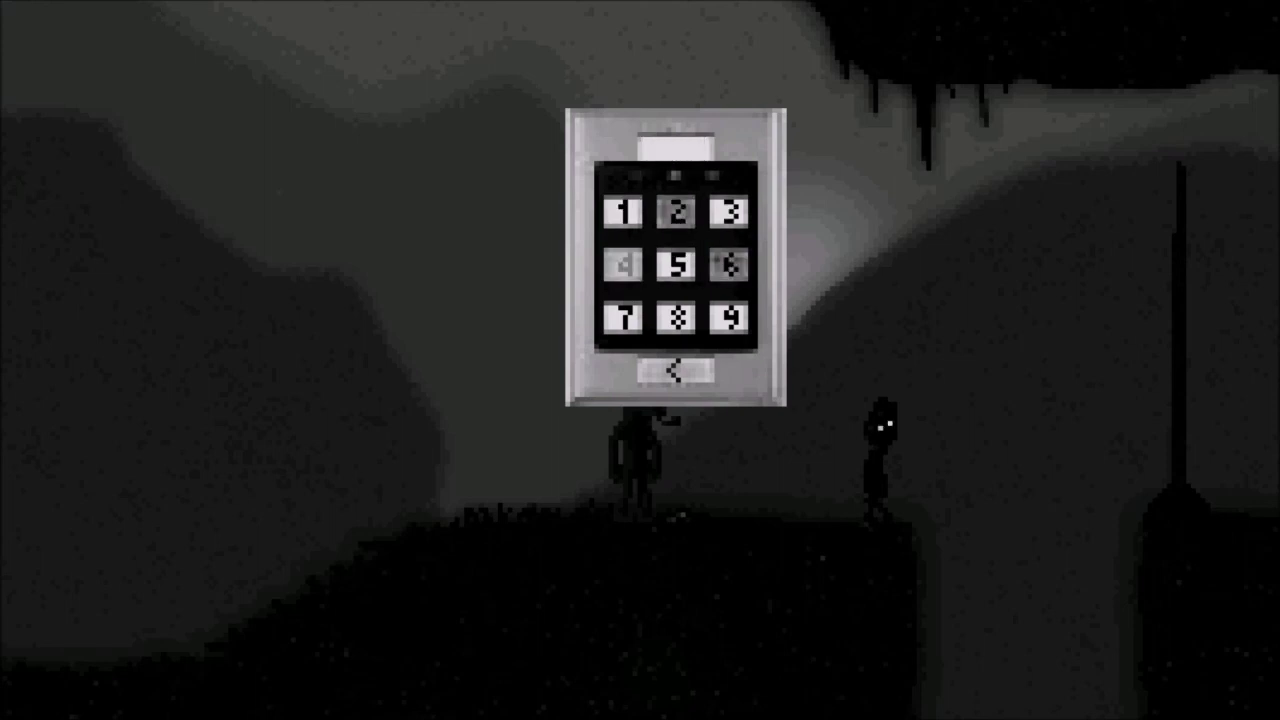
key(Down)
Step: Move the cursor across the keypad grid and enter the digit 8
key(Right)
key(Up)
key(Up)
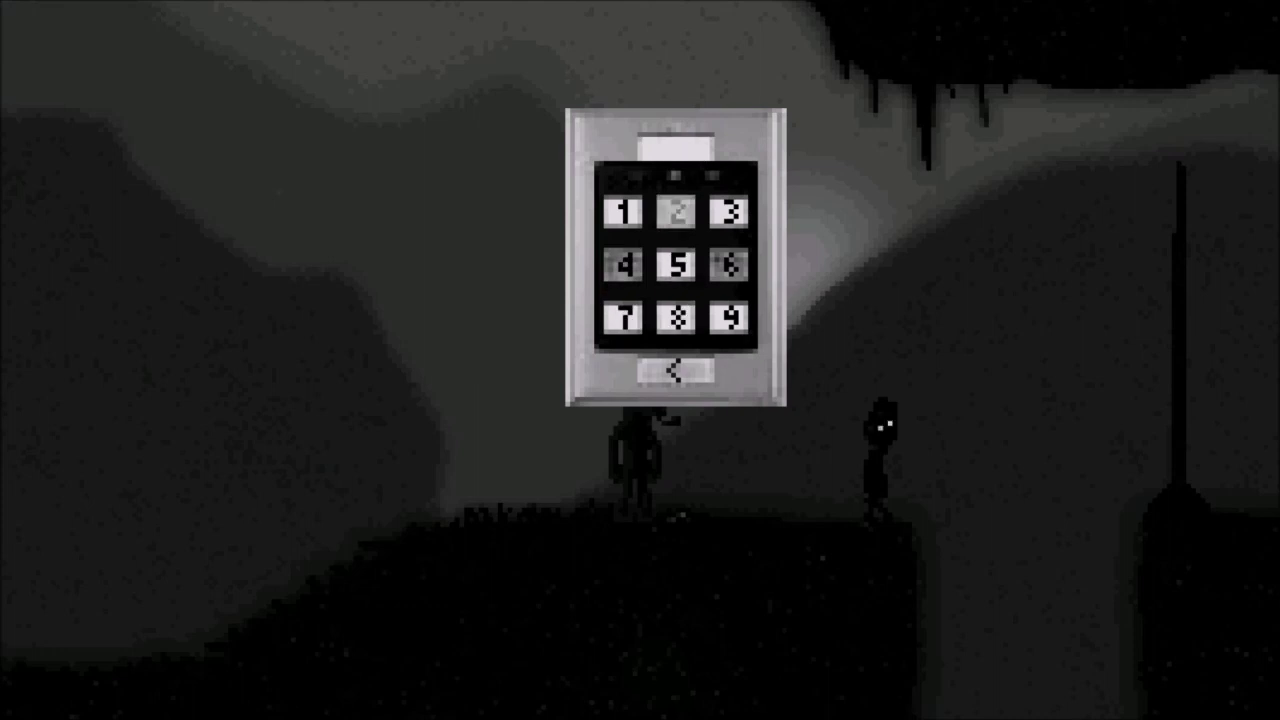
key(Left)
key(Down)
key(Down)
key(Right)
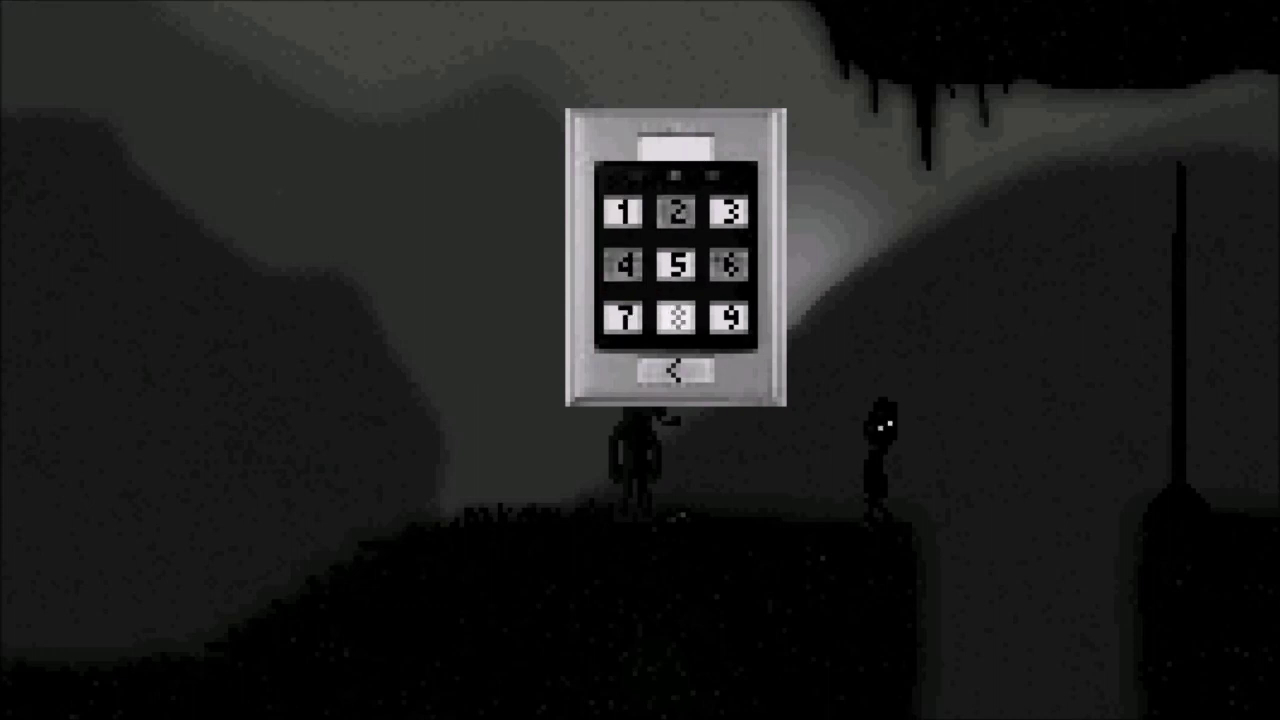
key(Return)
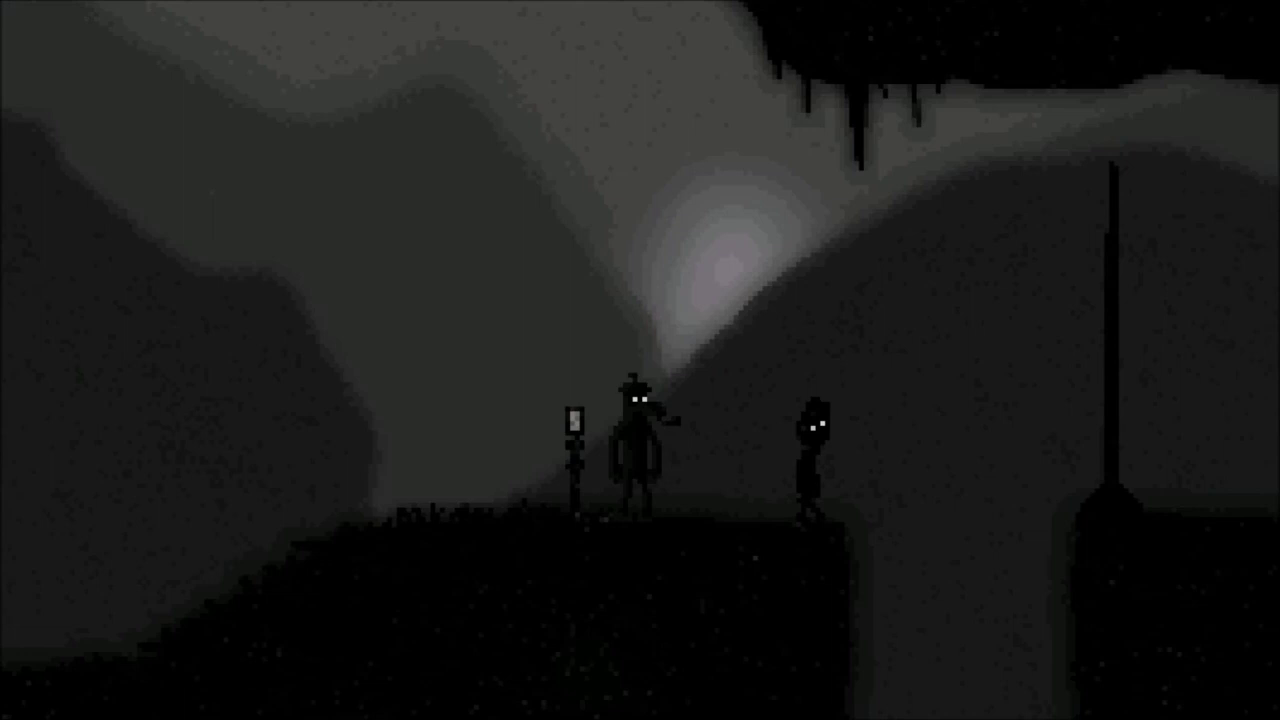